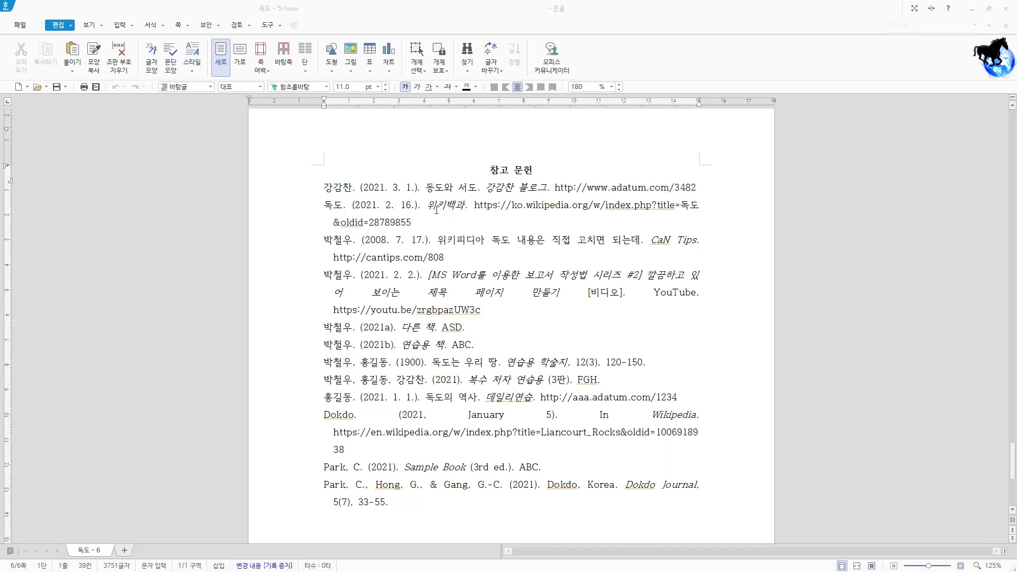
# Add an in-text citation with the author's name and the year 2021 in parentheses at the end of the 헬기장 paragraph
pyautogui.scroll(-1, 481, 215)
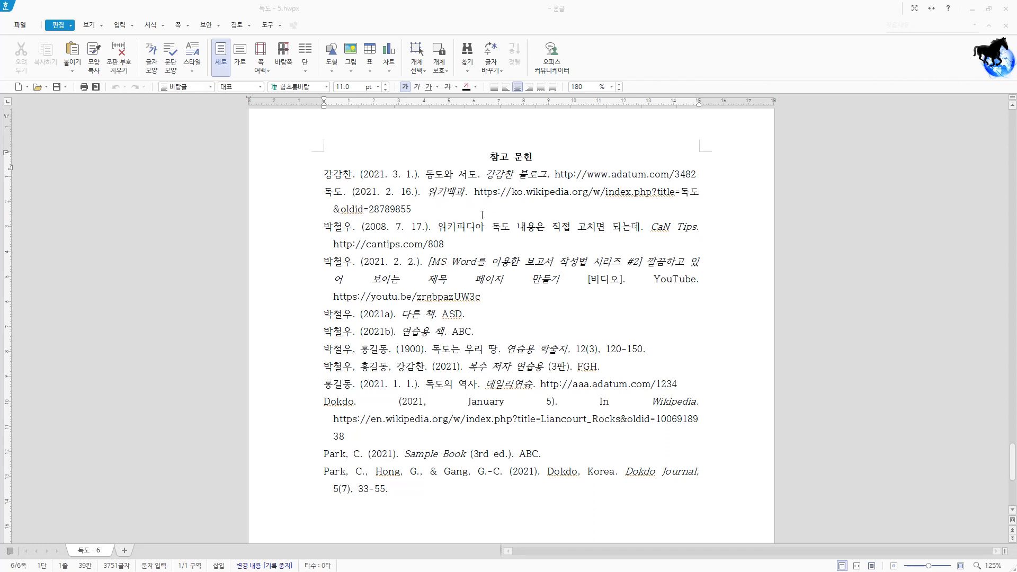
pyautogui.scroll(-2, 482, 215)
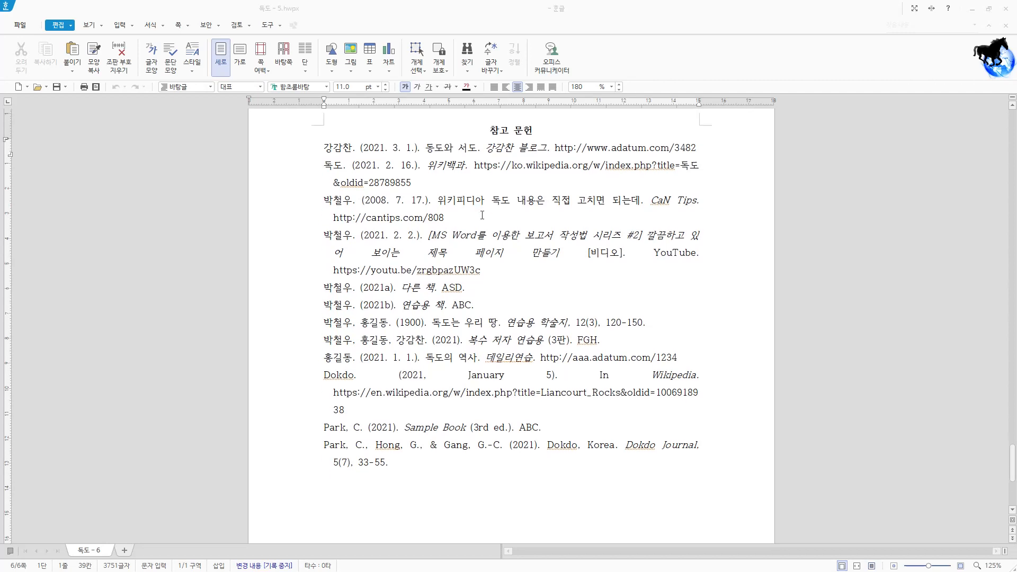
pyautogui.scroll(-2, 481, 215)
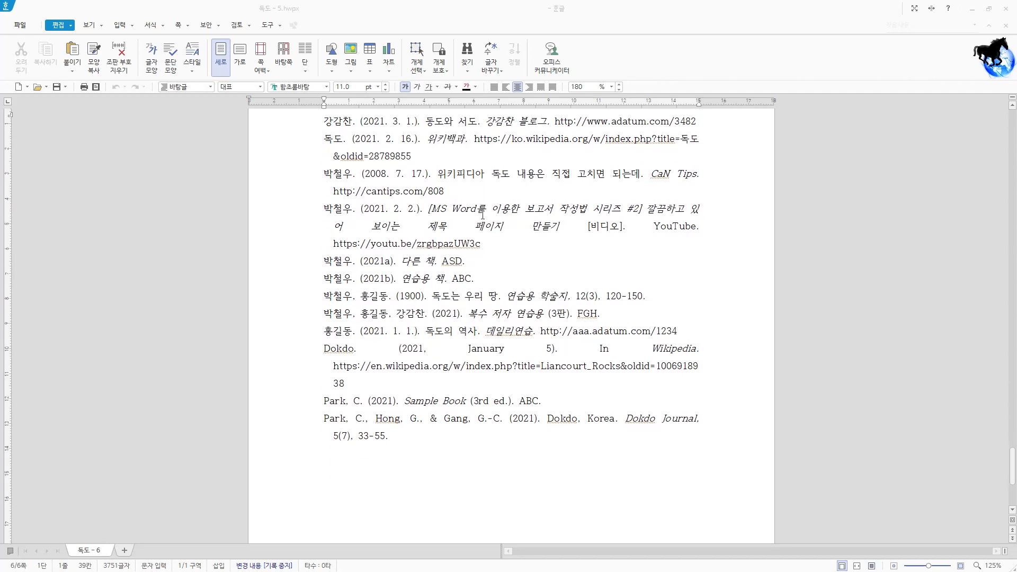
pyautogui.scroll(-1, 462, 251)
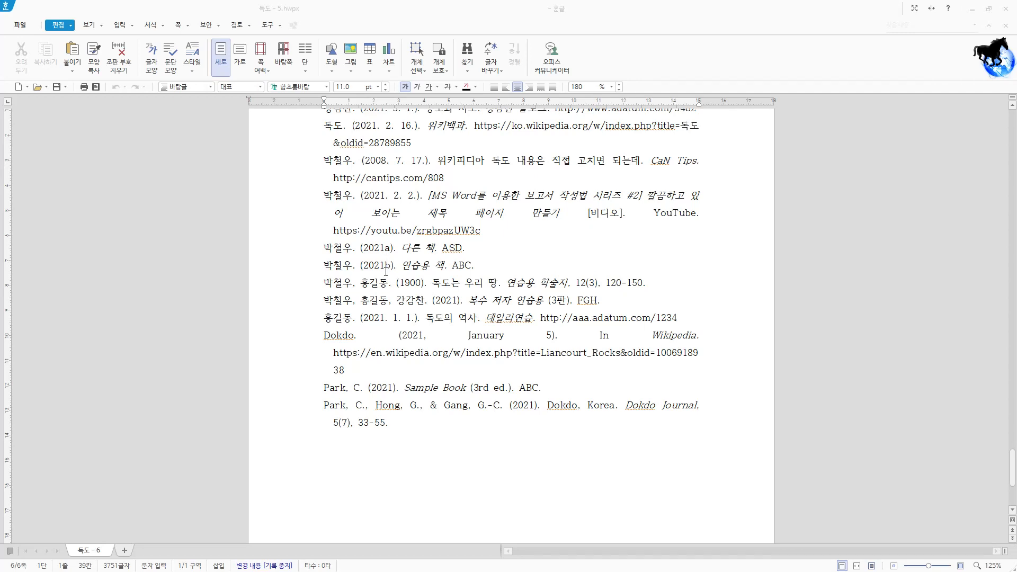
pyautogui.scroll(8, 386, 271)
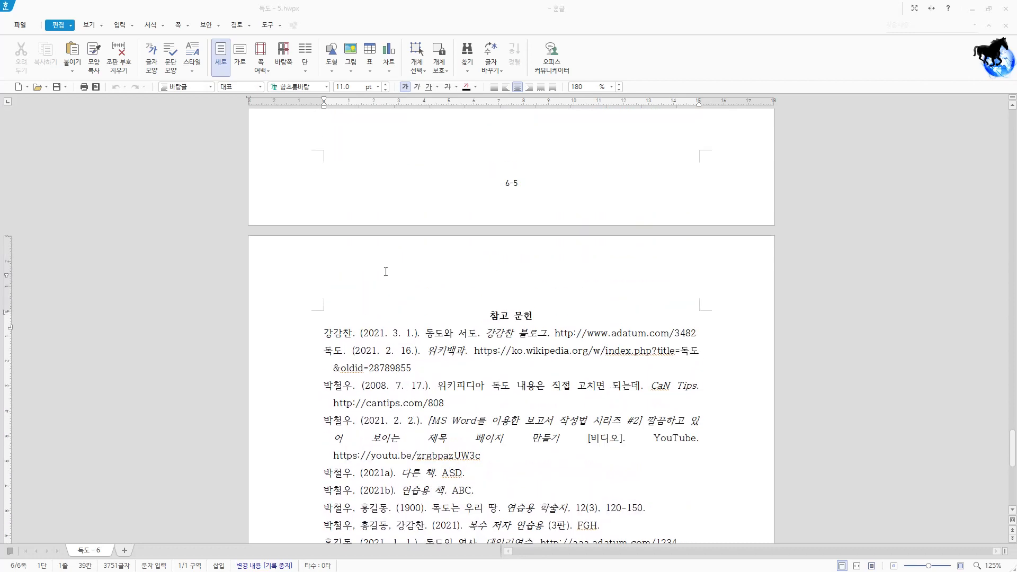
pyautogui.scroll(4, 385, 271)
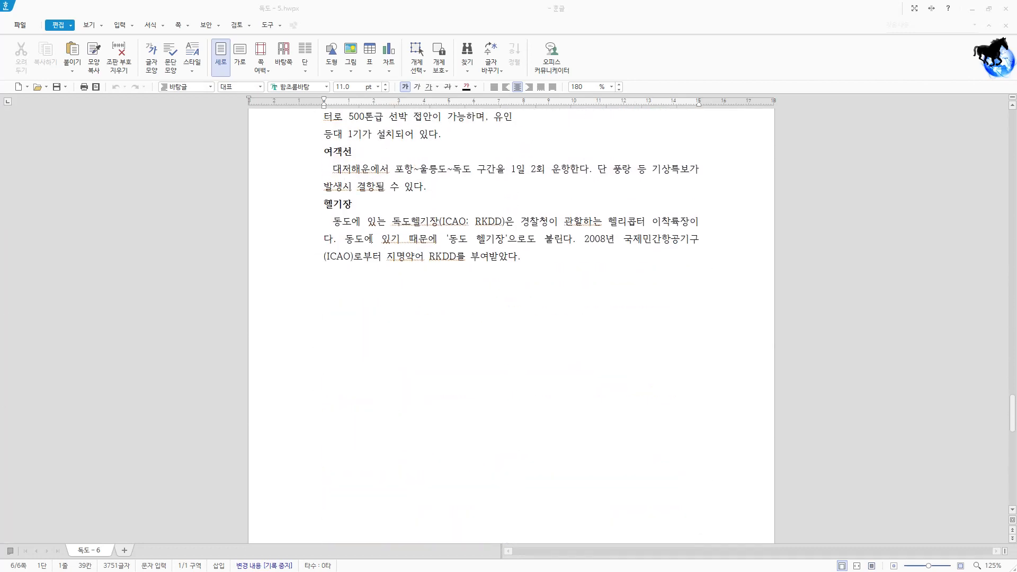
pyautogui.click(532, 256)
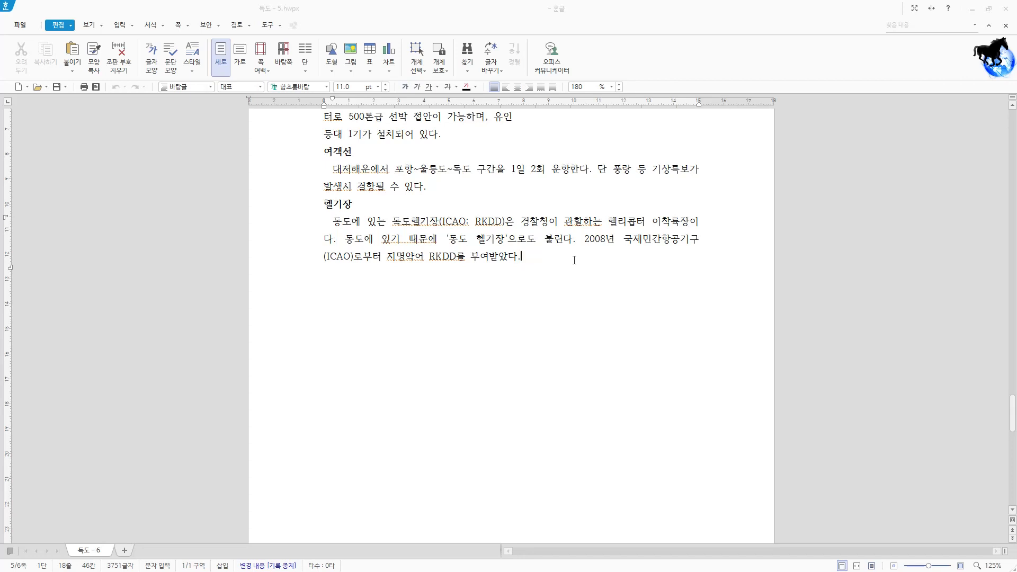
pyautogui.write('(박철우, 2021)')
# Check the 헬기장 citation against the same author's entries under 참고 문헌, comparing the 2021. 2. 2., 2021a and 2021b dates and the book titles
pyautogui.scroll(-10, 578, 306)
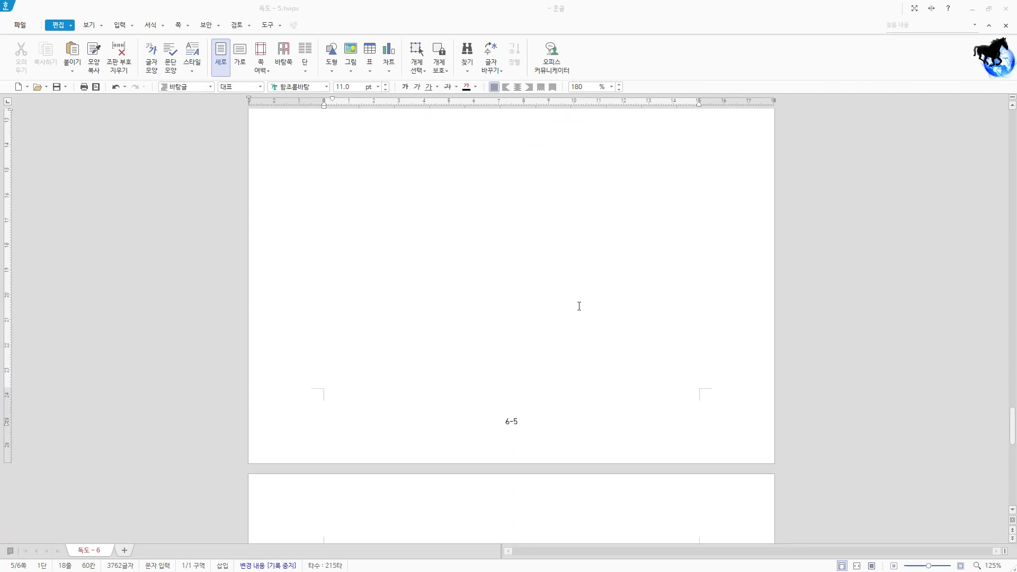
pyautogui.scroll(-3, 572, 420)
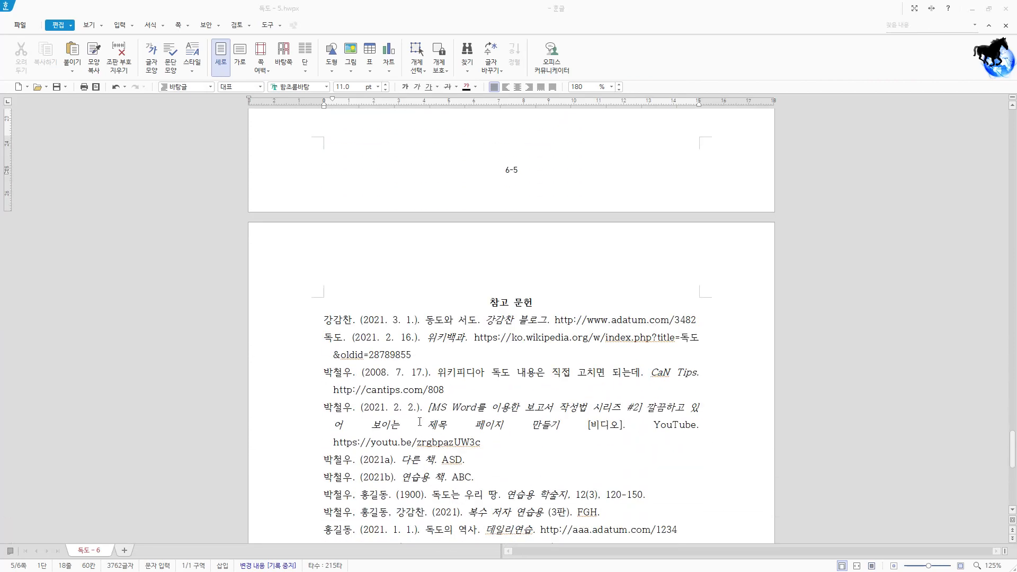
pyautogui.scroll(-5, 419, 421)
pyautogui.scroll(-1, 419, 422)
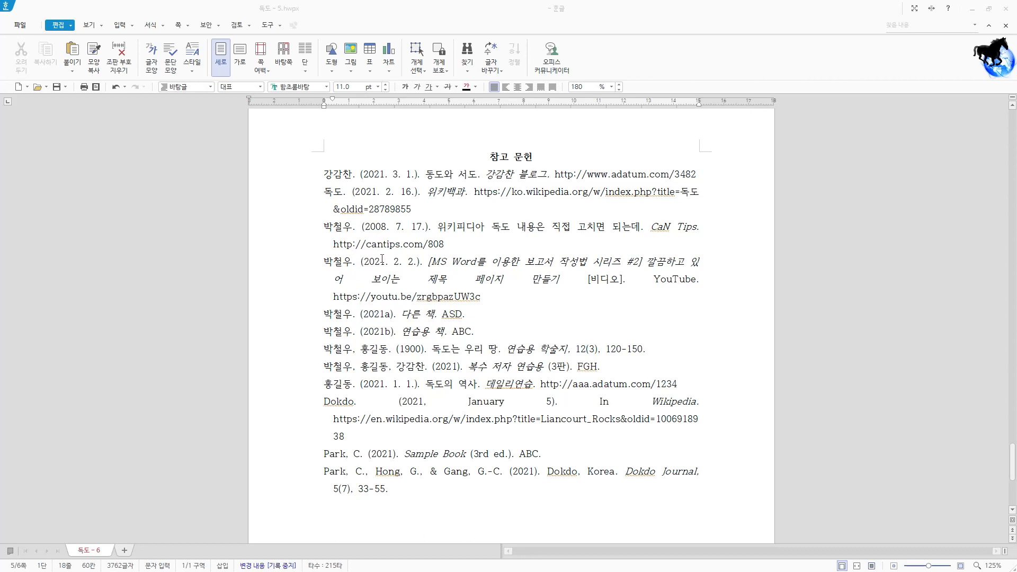
pyautogui.moveTo(363, 262); pyautogui.dragTo(417, 262)
pyautogui.click(375, 314)
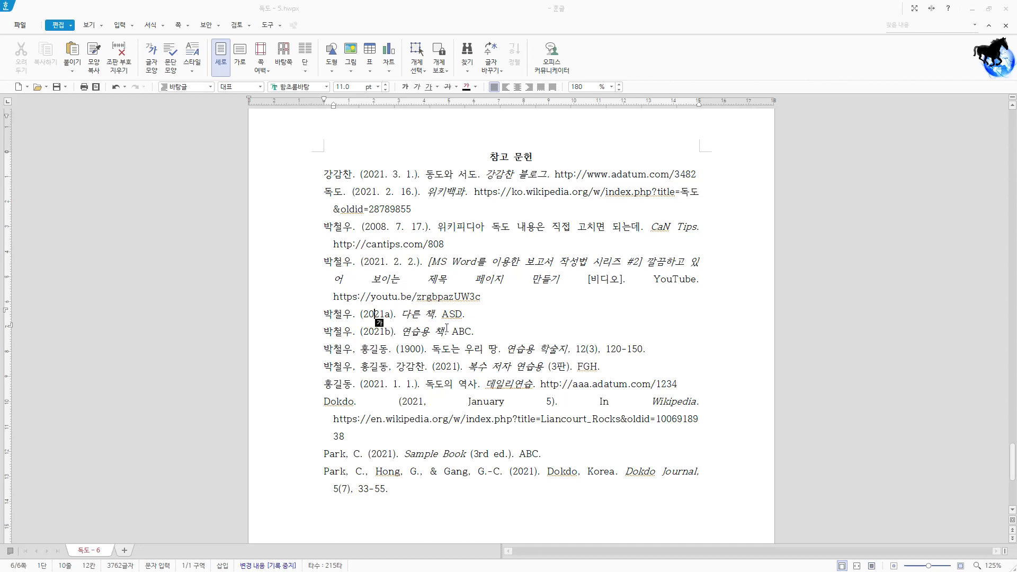
pyautogui.scroll(10, 435, 325)
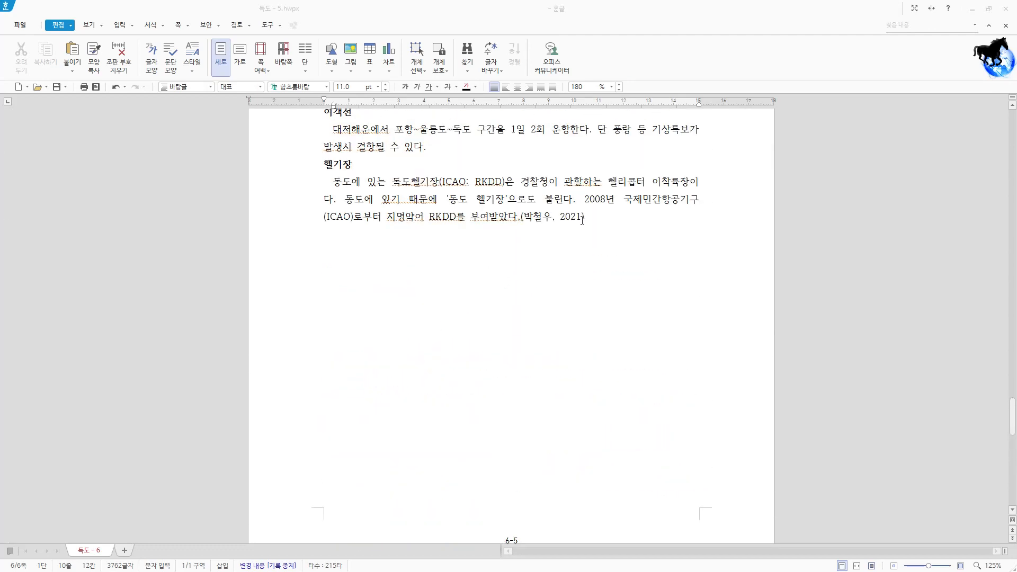
pyautogui.scroll(-8, 467, 400)
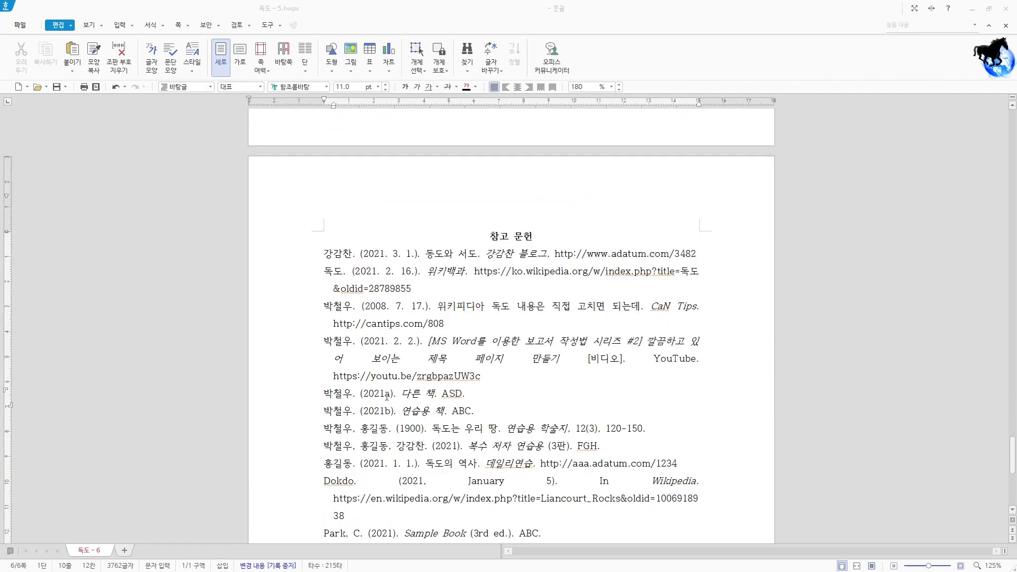
pyautogui.moveTo(319, 391); pyautogui.dragTo(400, 410)
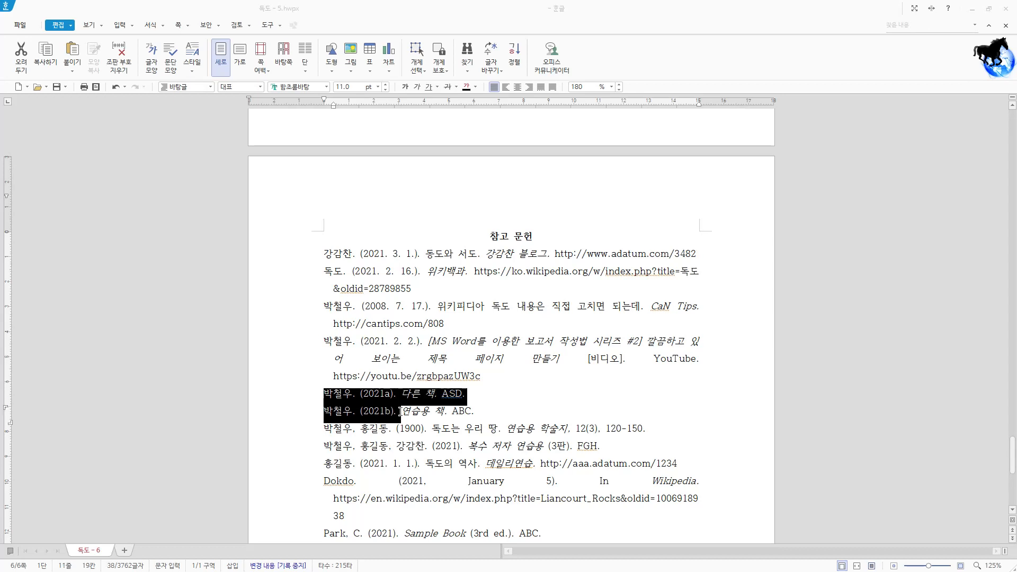
pyautogui.click(368, 394)
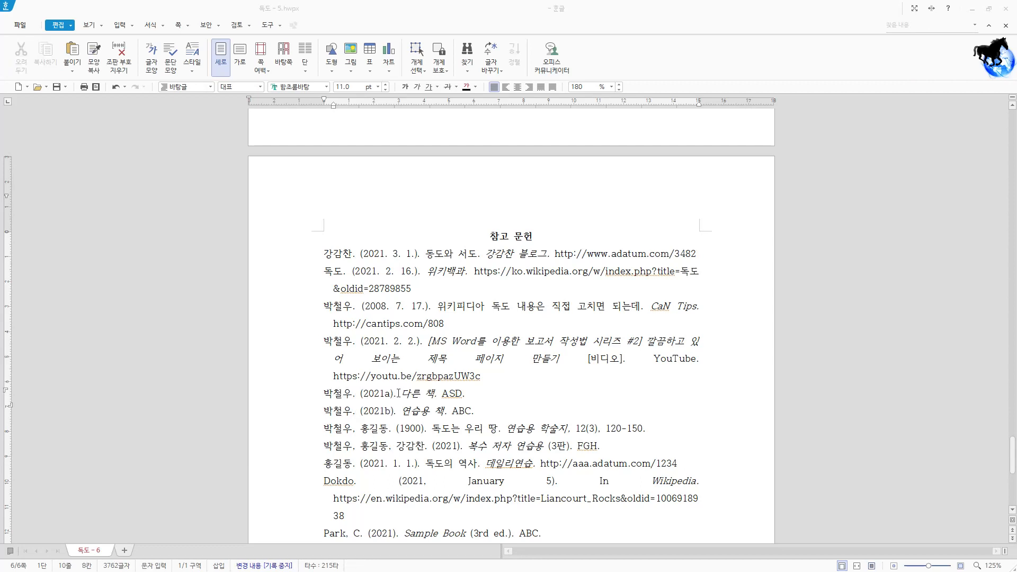
pyautogui.moveTo(404, 393); pyautogui.dragTo(451, 412)
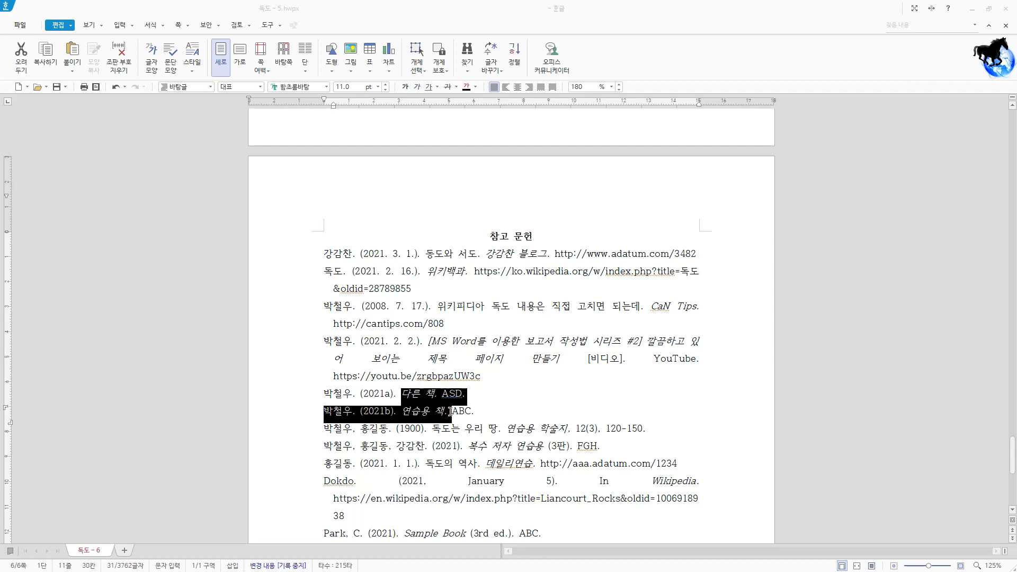
pyautogui.click(408, 394)
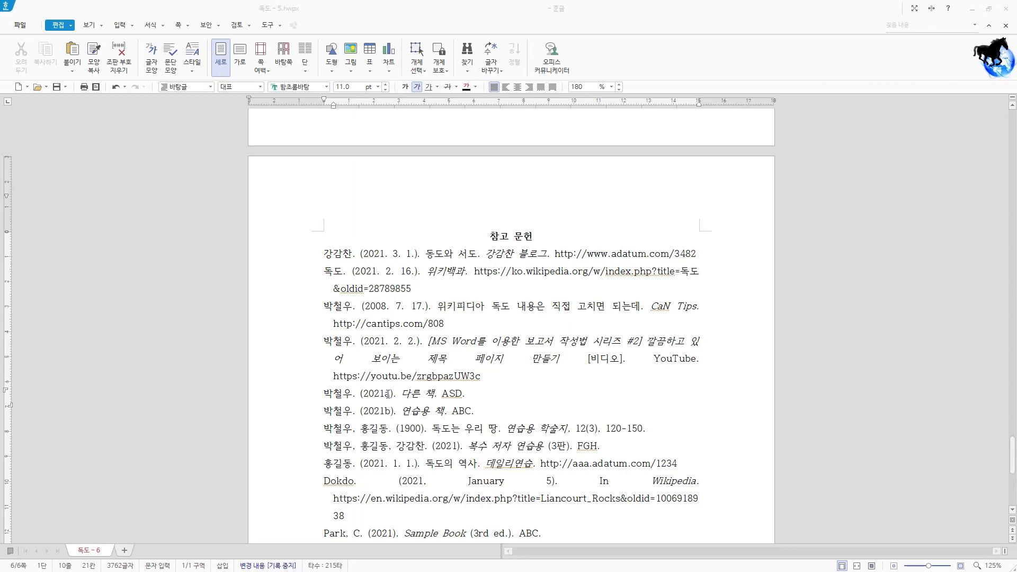
# Append the letter b to the year of the 헬기장 paragraph's citation so that it reads 2021b
pyautogui.scroll(8, 403, 413)
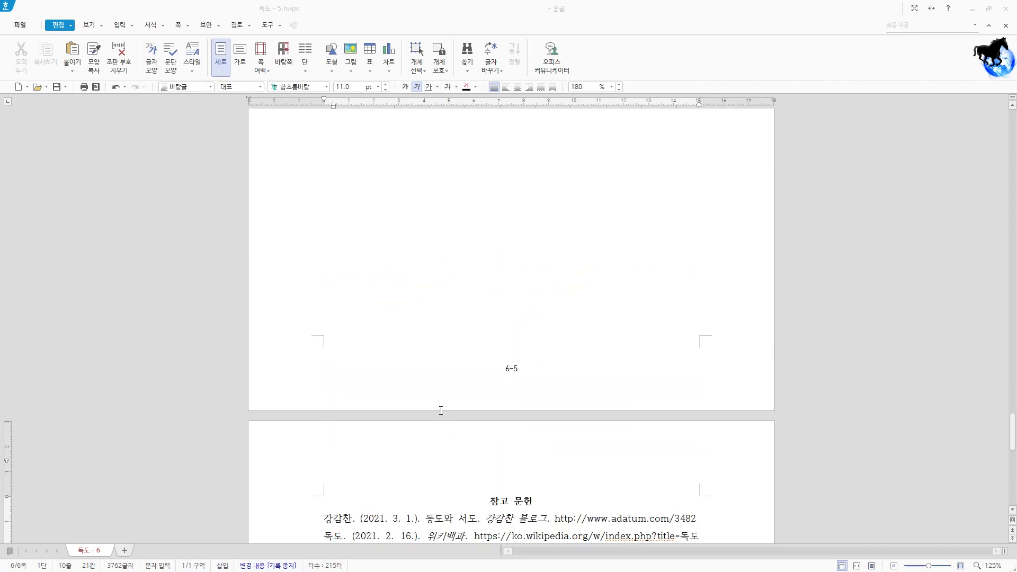
pyautogui.click(583, 225)
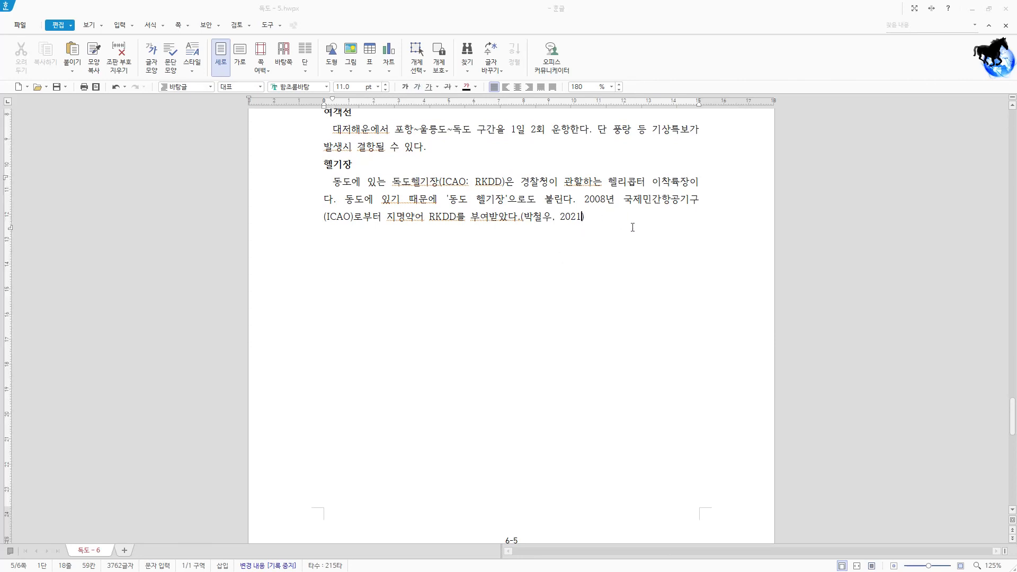
pyautogui.write('ㅁ')
pyautogui.press('BackSpace')
pyautogui.write('a')
pyautogui.press('BackSpace')
pyautogui.write('b')
# Compare the year suffixes and titles of the 2021a and 2021b book entries in the 참고 문헌 list
pyautogui.scroll(-6, 529, 313)
pyautogui.scroll(-1, 529, 324)
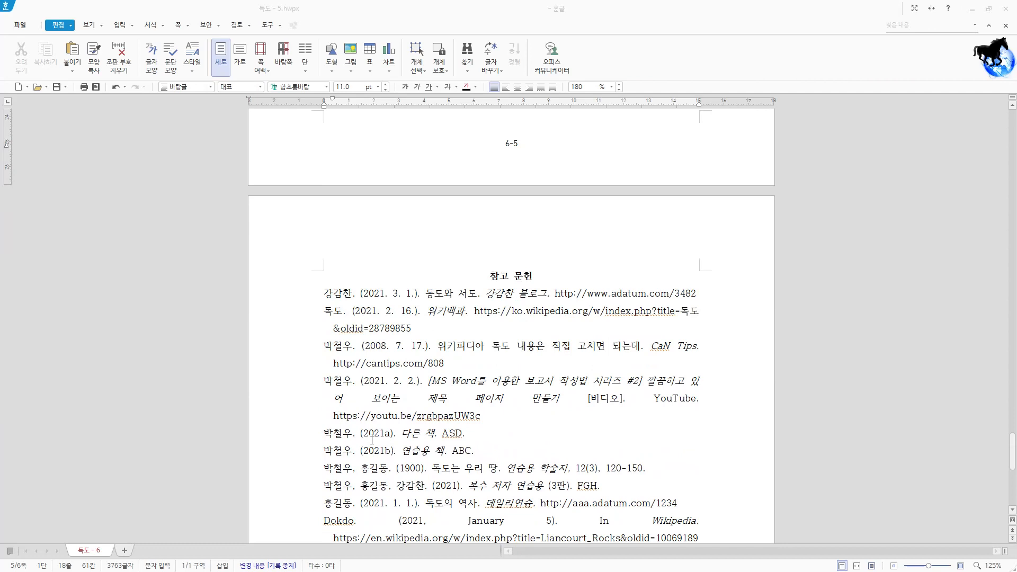
pyautogui.scroll(-1, 372, 440)
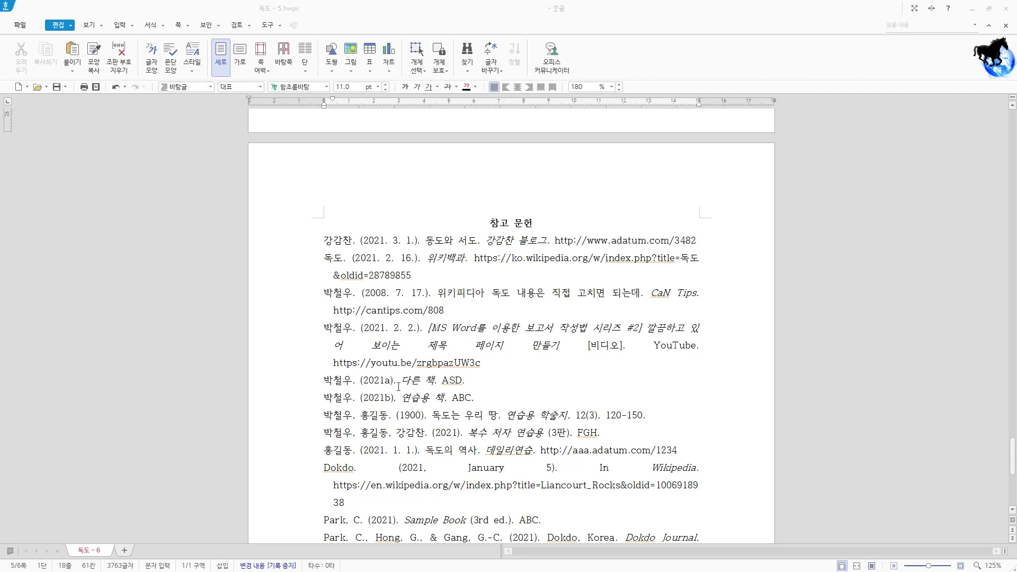
pyautogui.moveTo(402, 382); pyautogui.dragTo(444, 399)
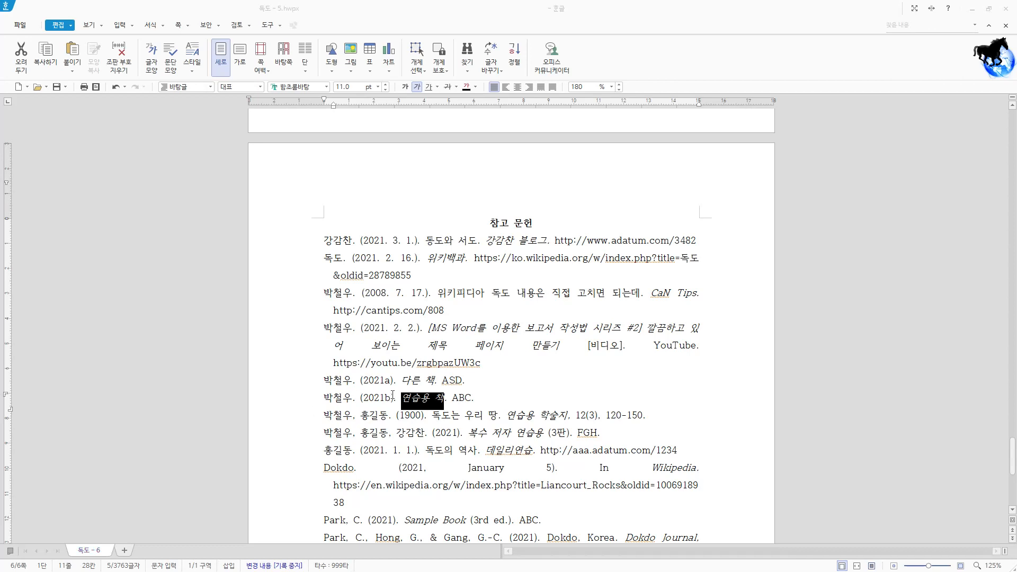
pyautogui.click(388, 381)
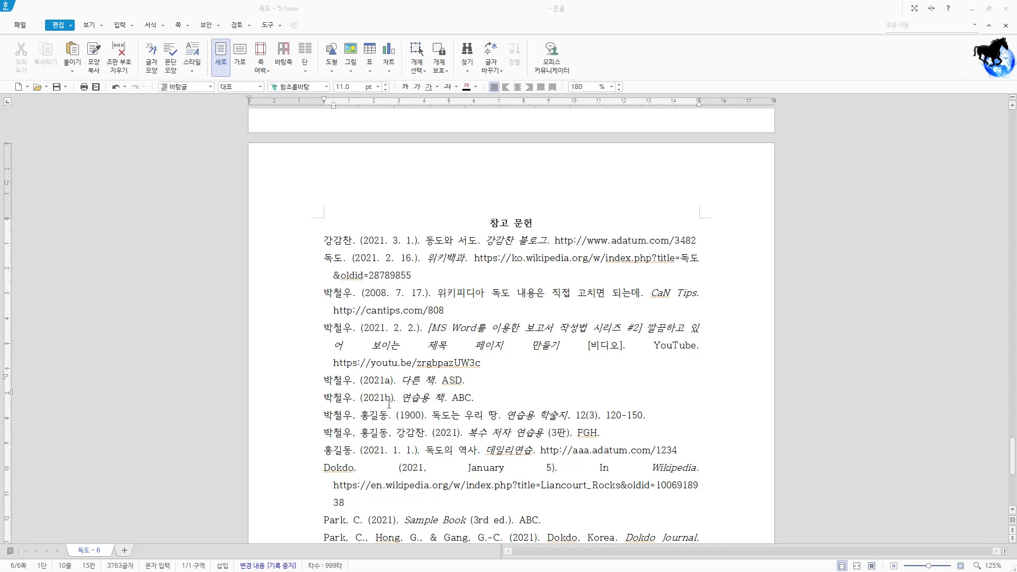
pyautogui.scroll(-1, 389, 404)
pyautogui.scroll(-1, 388, 404)
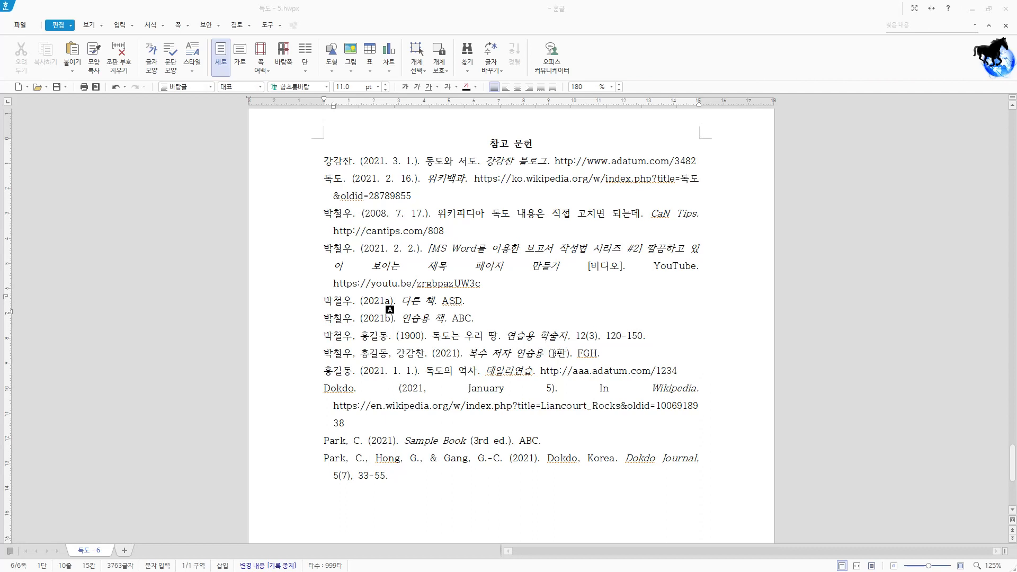
# Examine how the edition is written in the Korean and English book references, comparing (3판) with (3rd ed.)
pyautogui.moveTo(547, 353); pyautogui.dragTo(565, 355)
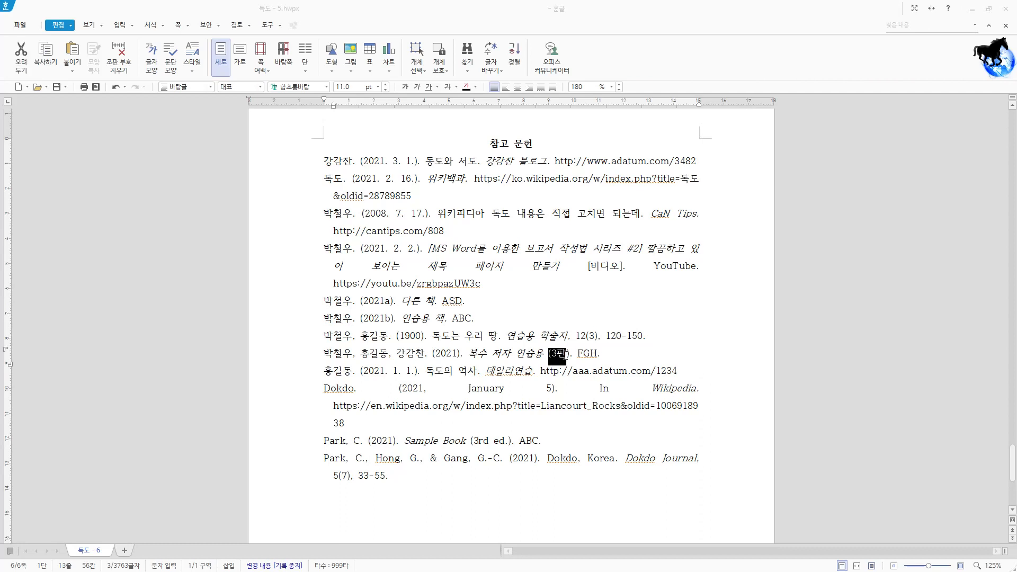
pyautogui.click(551, 354)
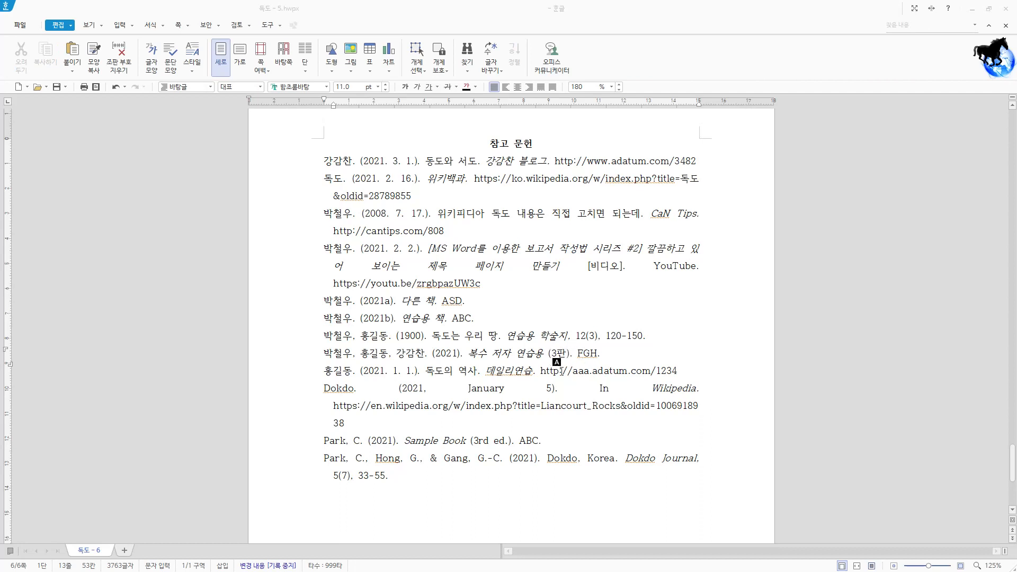
pyautogui.scroll(-1, 561, 371)
pyautogui.scroll(-1, 561, 371)
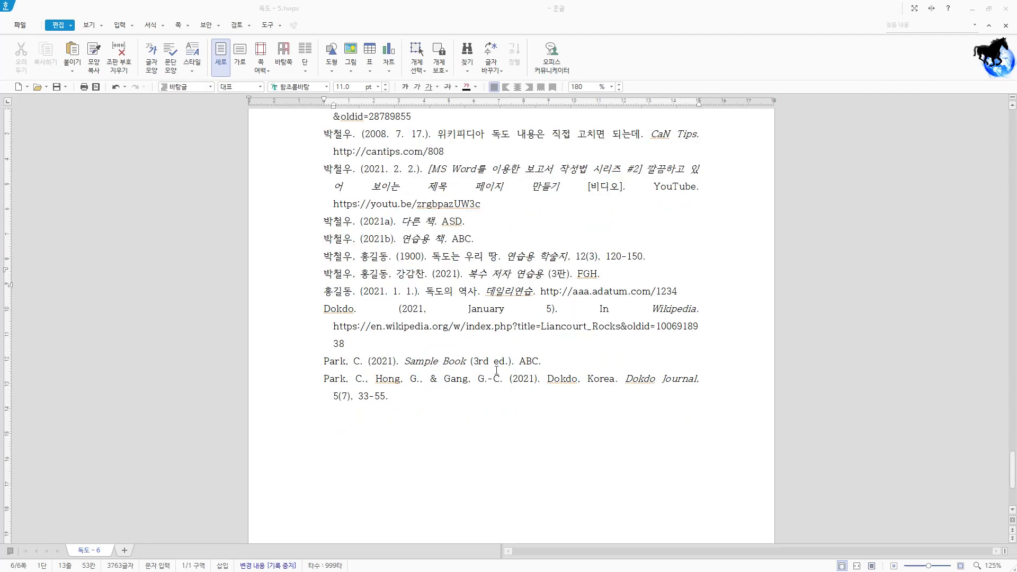
pyautogui.moveTo(471, 362); pyautogui.dragTo(510, 363)
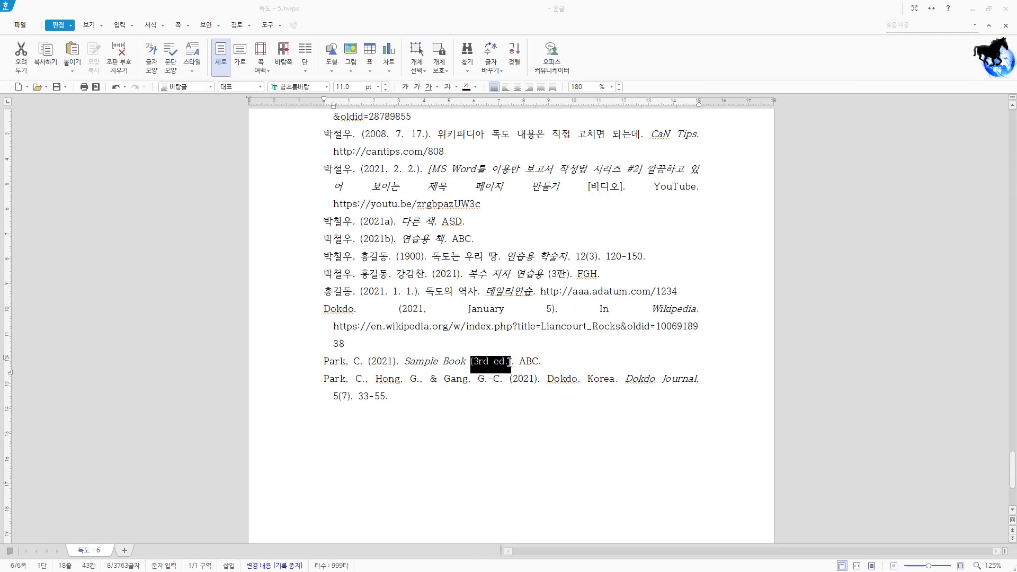
pyautogui.click(489, 363)
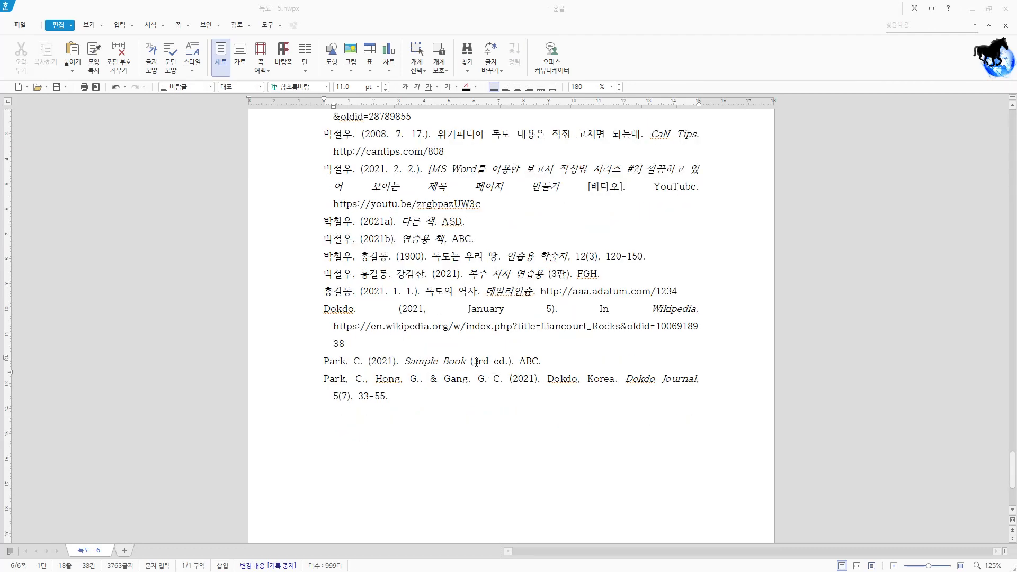
pyautogui.moveTo(551, 273); pyautogui.dragTo(555, 274)
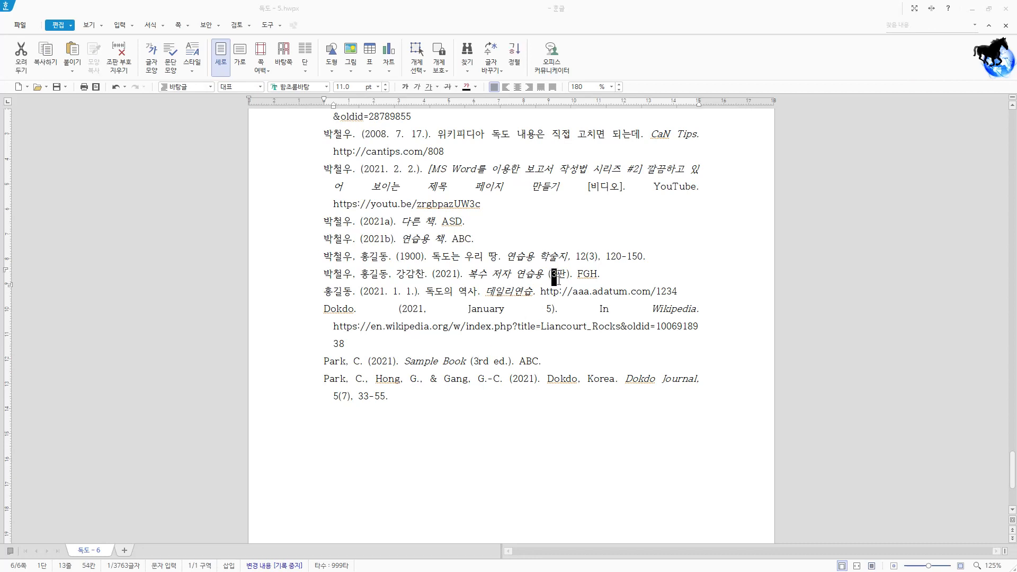
pyautogui.click(556, 276)
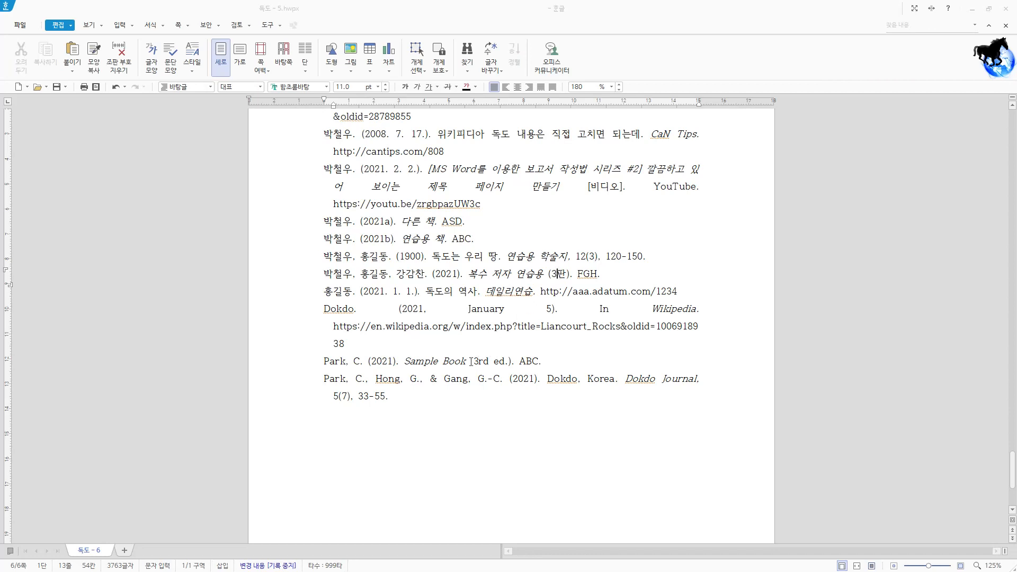
pyautogui.moveTo(471, 361); pyautogui.dragTo(482, 361)
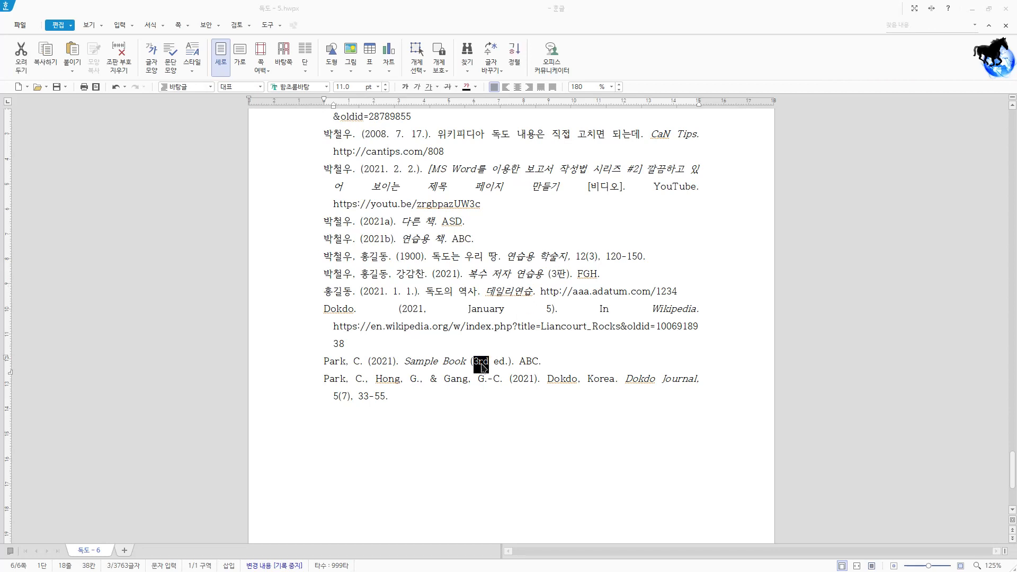
pyautogui.click(478, 362)
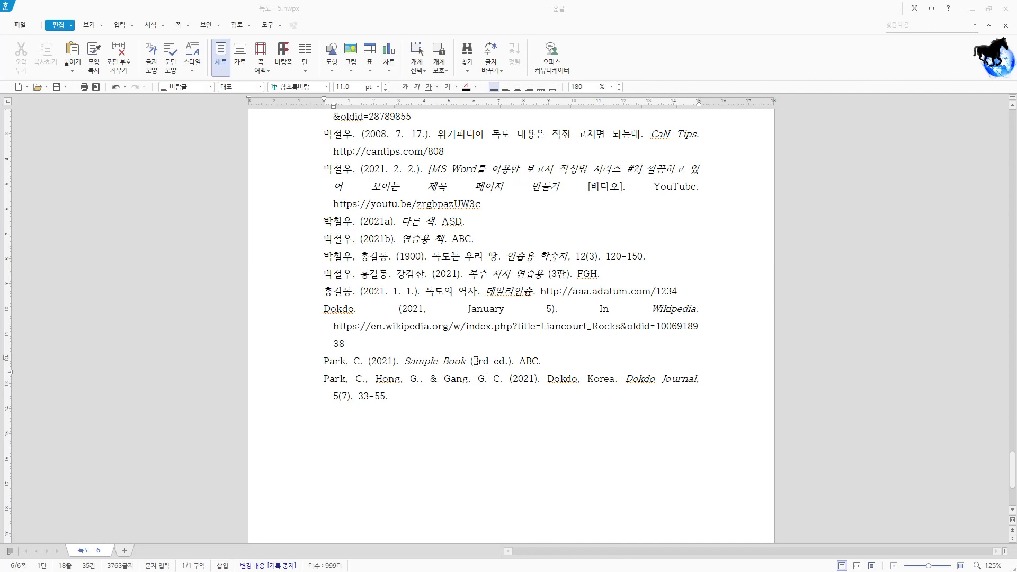
pyautogui.moveTo(474, 361); pyautogui.dragTo(487, 362)
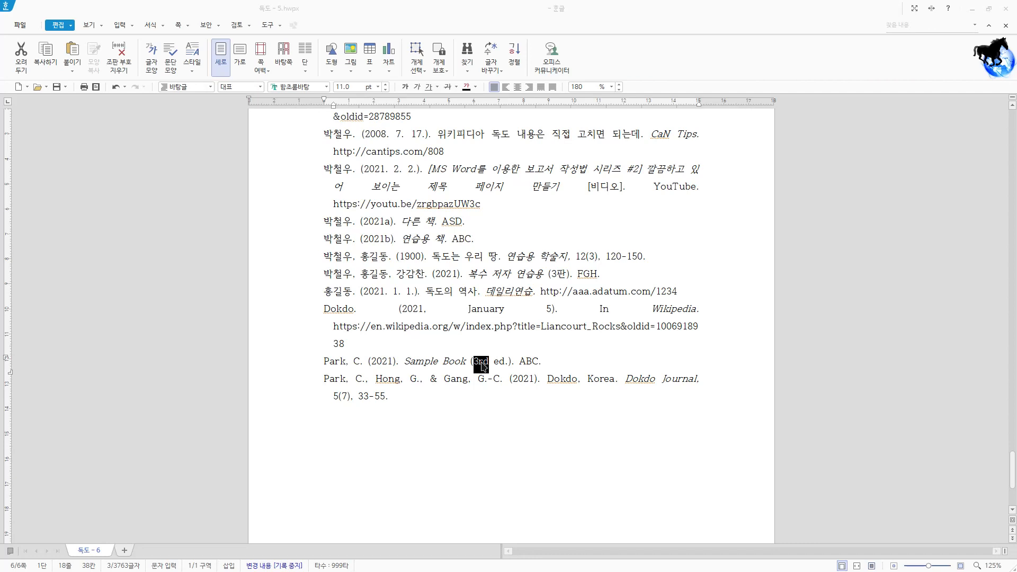
pyautogui.click(480, 362)
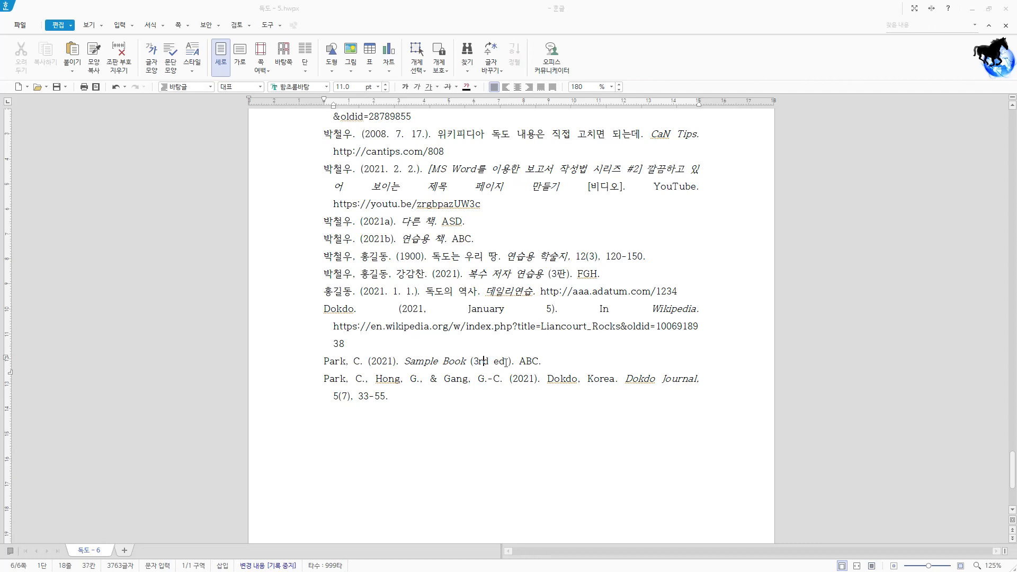
# Examine the abbreviation and punctuation of the edition notation (3rd ed.) in the English Sample Book reference
pyautogui.moveTo(504, 362); pyautogui.dragTo(507, 363)
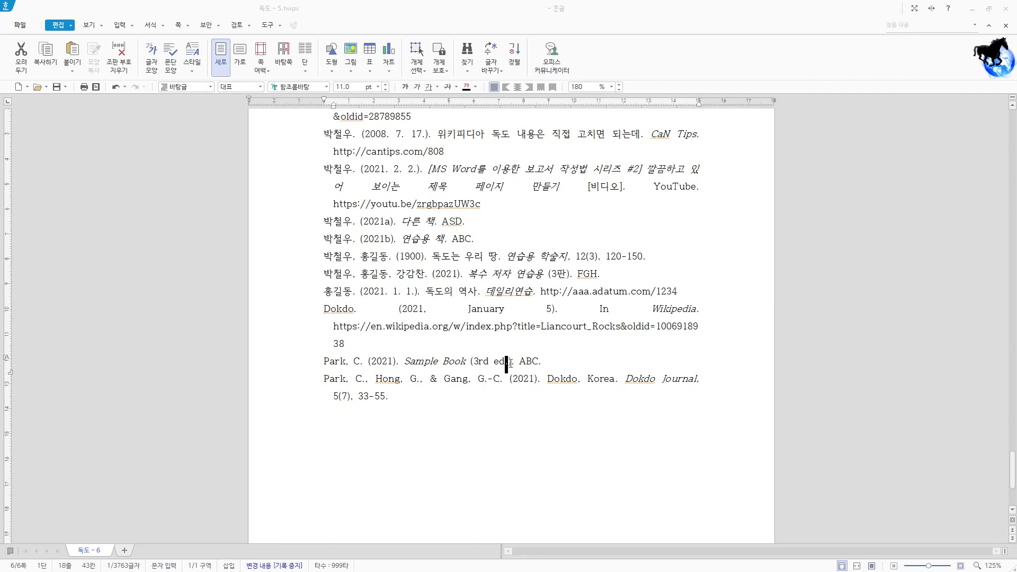
pyautogui.click(511, 364)
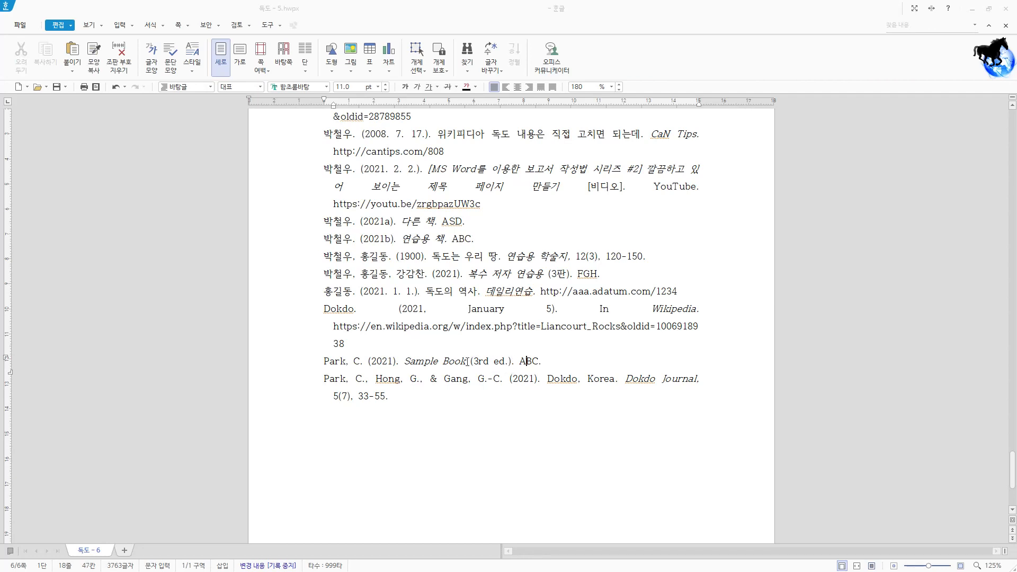
pyautogui.moveTo(470, 363); pyautogui.dragTo(515, 363)
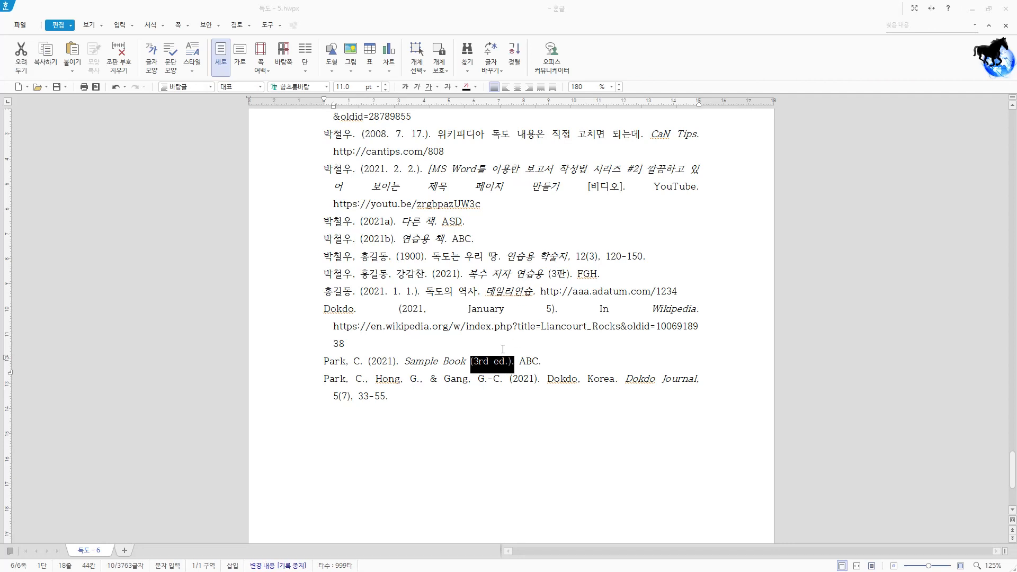
pyautogui.click(499, 368)
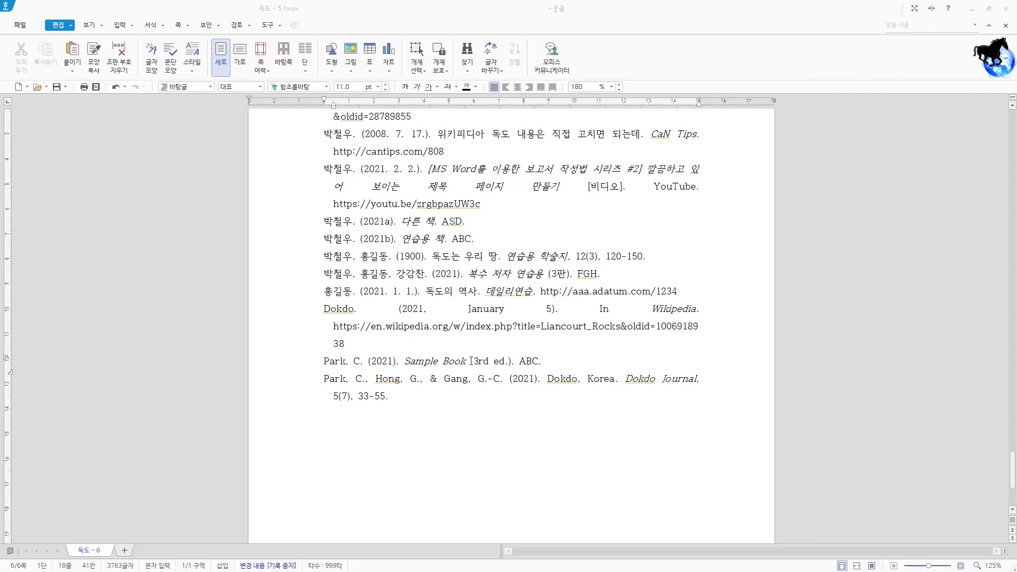
pyautogui.moveTo(470, 360); pyautogui.dragTo(513, 362)
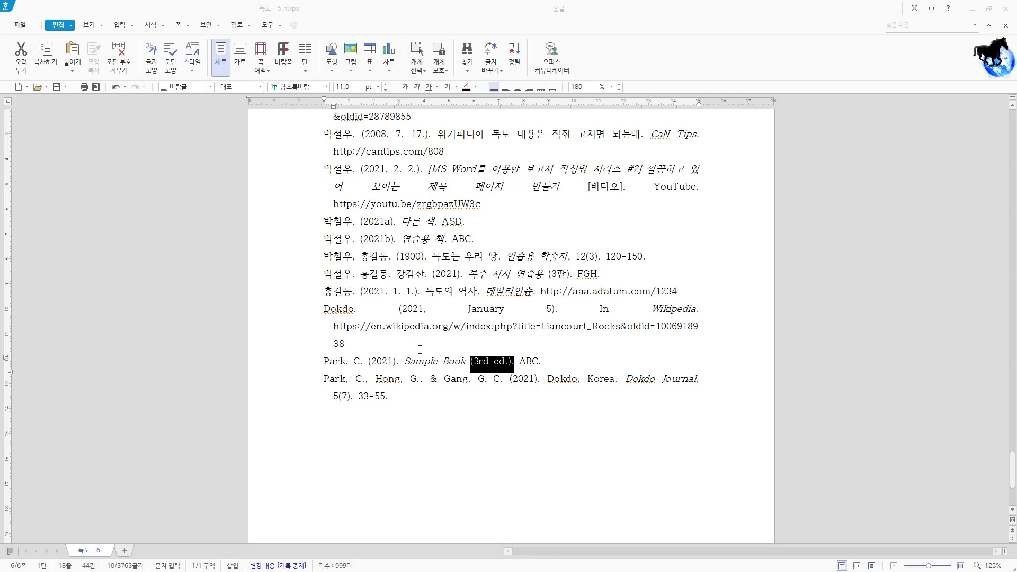
# Examine the order of the Korean and English entries in the 참고 문헌 list, including the 독도 and Dokdo Wikipedia references
pyautogui.scroll(2, 398, 356)
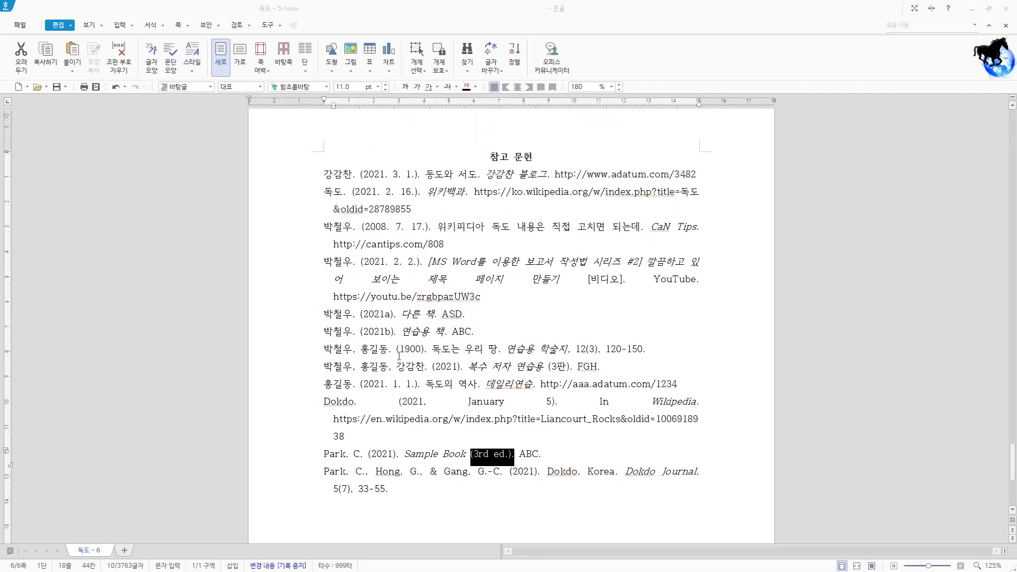
pyautogui.moveTo(325, 175); pyautogui.dragTo(401, 490)
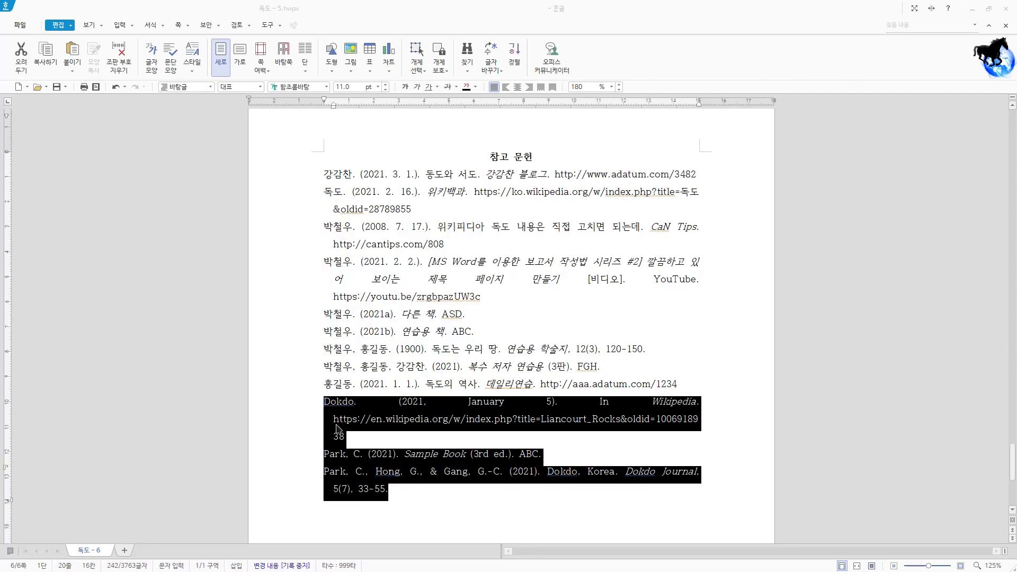
pyautogui.click(336, 419)
pyautogui.moveTo(324, 401); pyautogui.dragTo(418, 491)
pyautogui.click(353, 261)
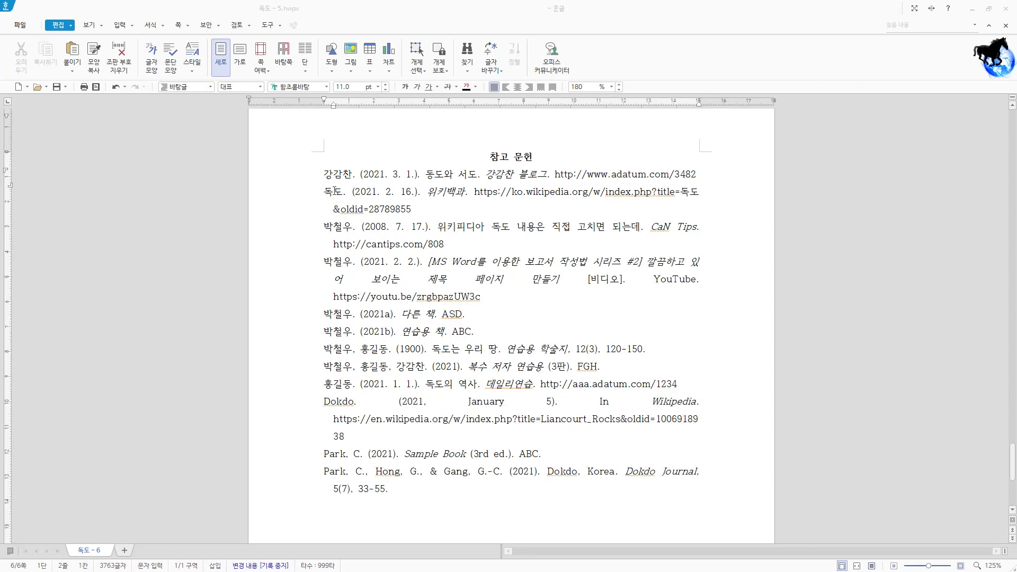
pyautogui.moveTo(335, 190)
pyautogui.mouseDown()
pyautogui.moveTo(371, 280)
pyautogui.moveTo(361, 377)
pyautogui.moveTo(331, 401)
pyautogui.moveTo(374, 431)
pyautogui.mouseUp()
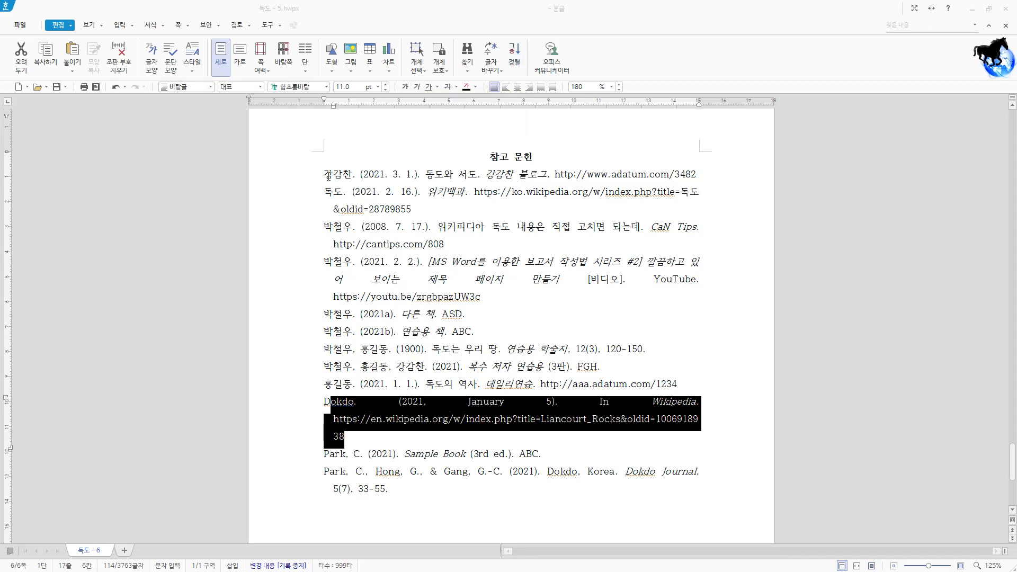
pyautogui.click(372, 261)
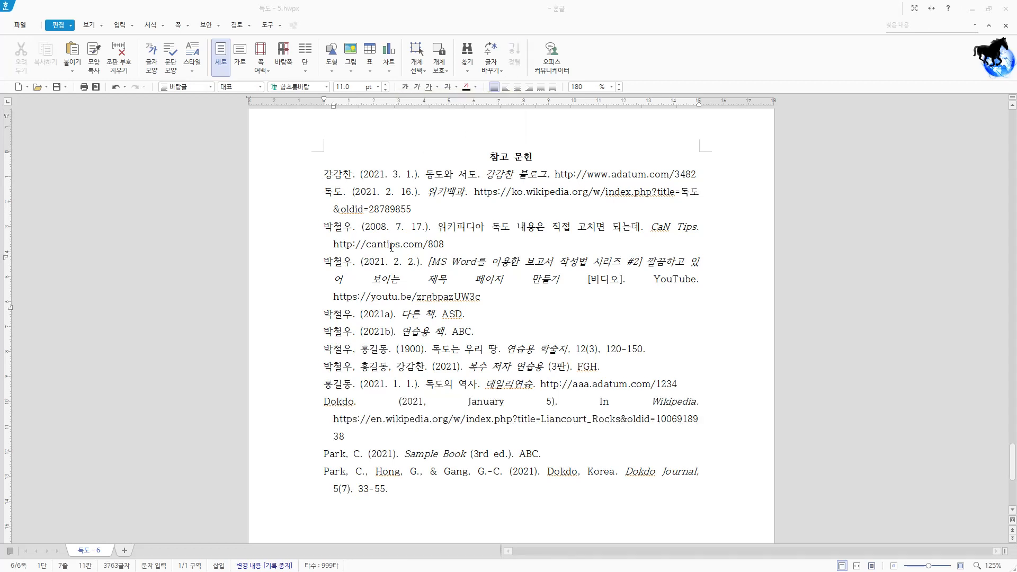
# Check the first-line hanging indent (내어쓰기) in the paragraph settings of the 독도 entry, leaving the settings unchanged
pyautogui.scroll(1, 397, 217)
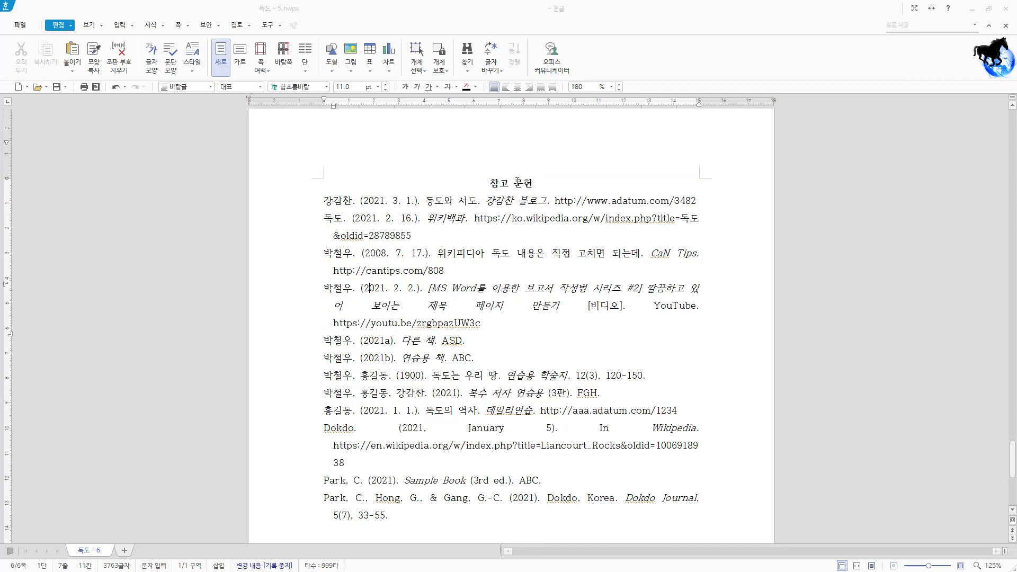
pyautogui.tripleClick(328, 200)
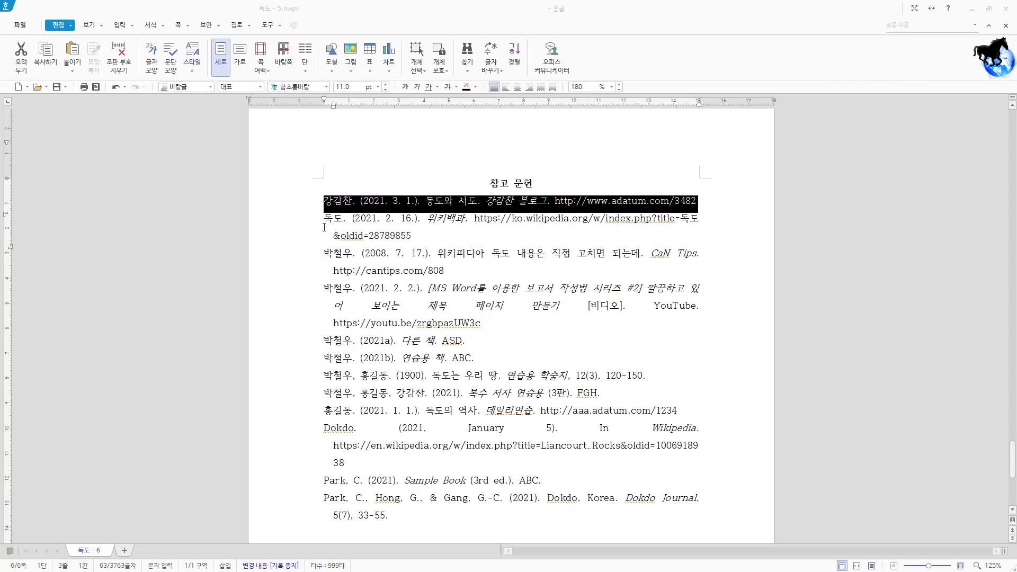
pyautogui.click(327, 223)
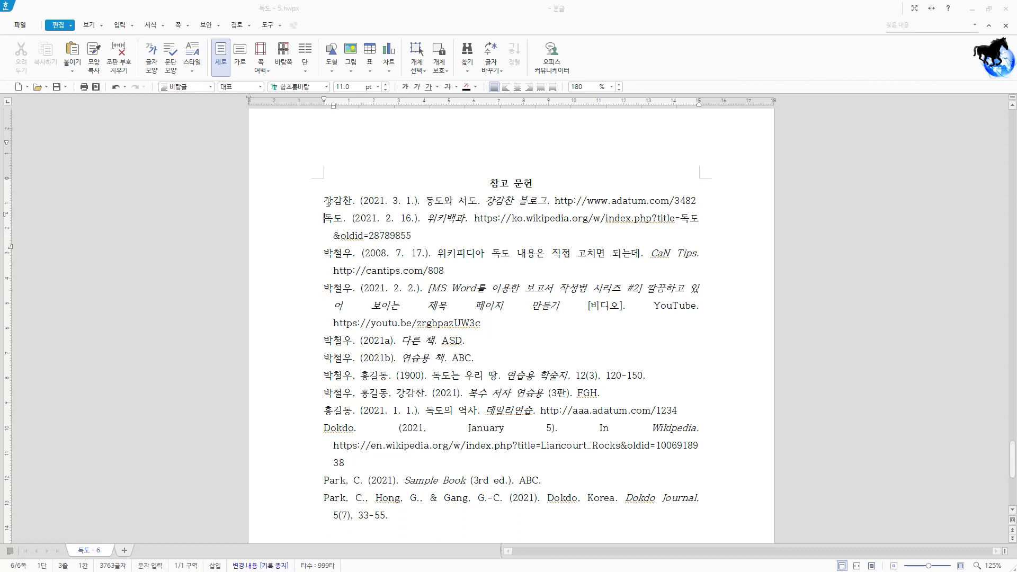
pyautogui.press('Hangul')
pyautogui.hotkey('alt', 't')
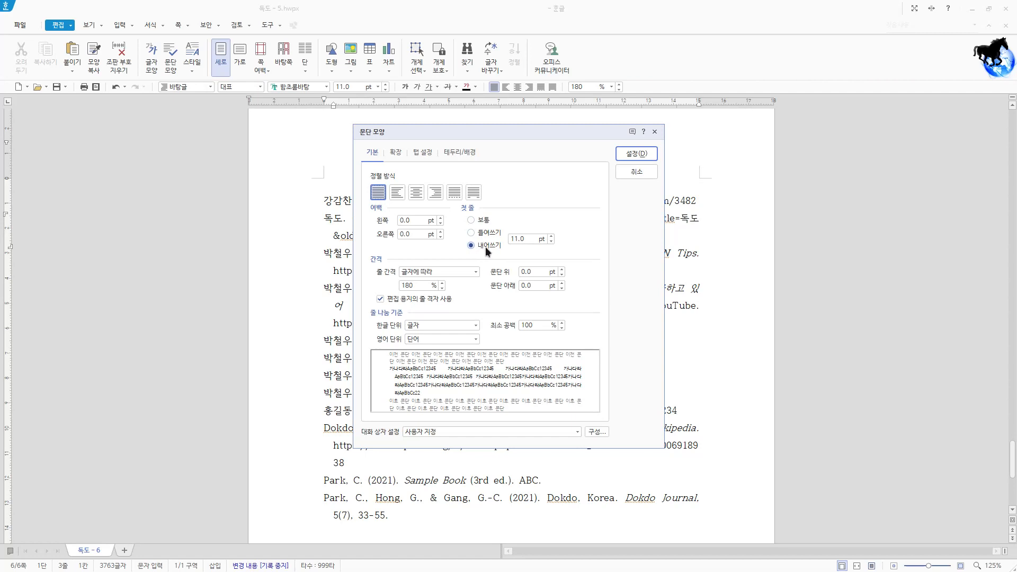
pyautogui.click(636, 172)
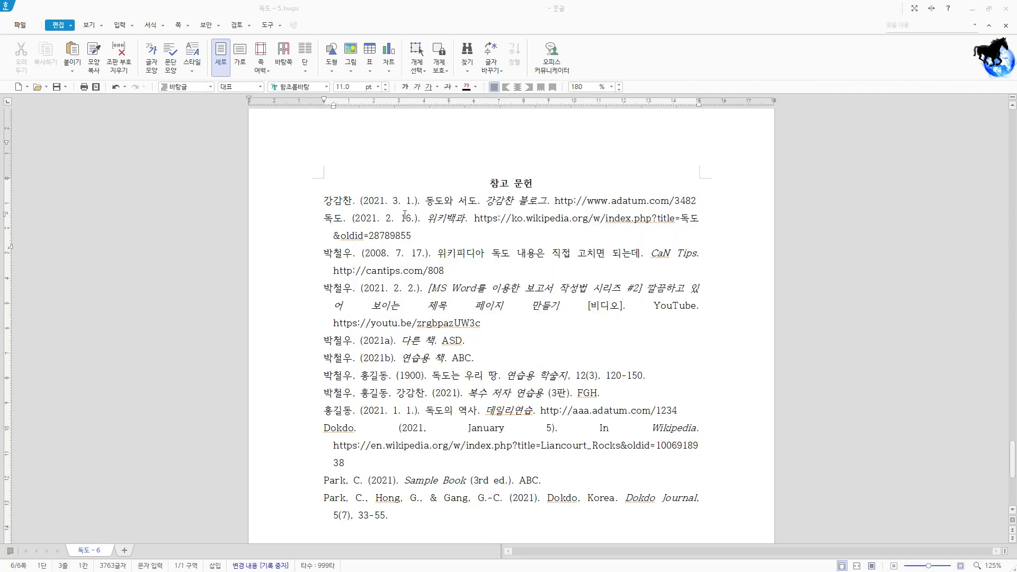
pyautogui.doubleClick(333, 218)
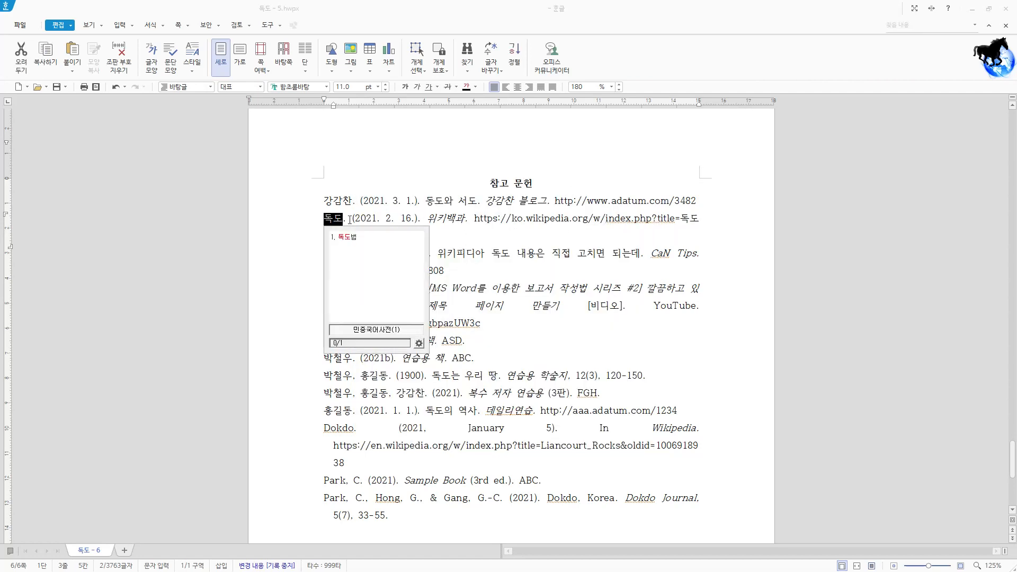
pyautogui.click(351, 219)
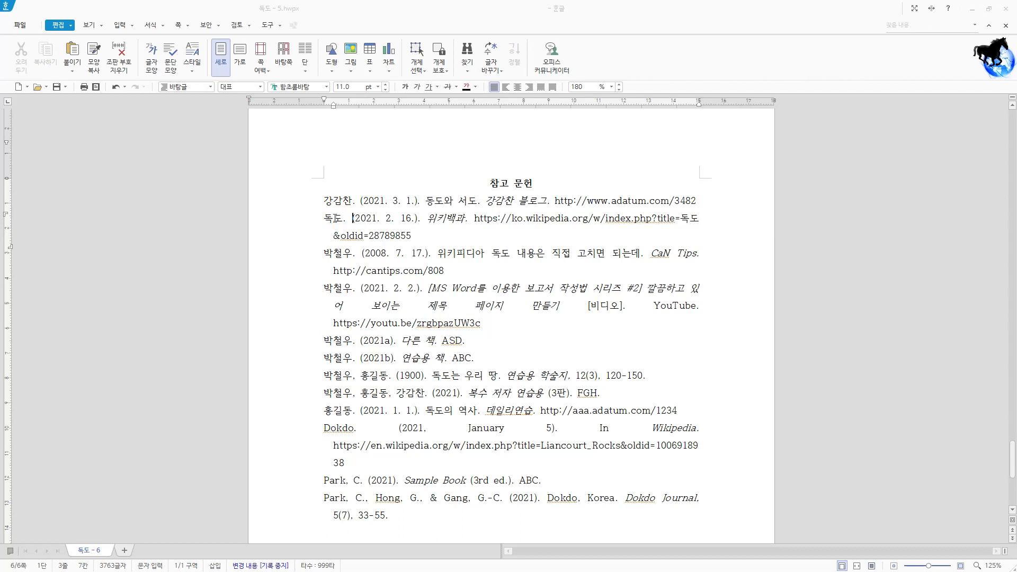
pyautogui.click(333, 219)
pyautogui.hotkey('alt', 't')
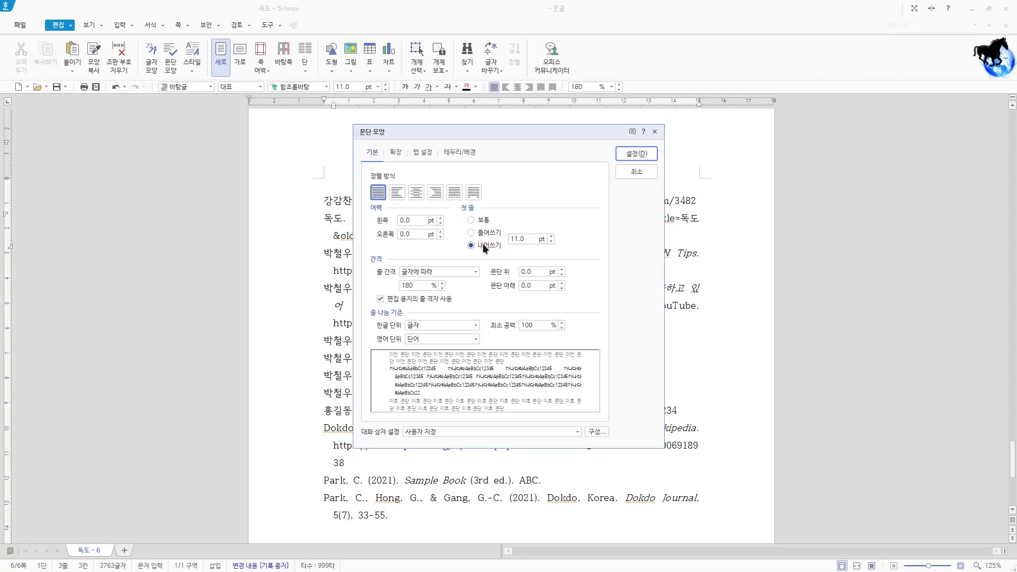
pyautogui.click(637, 171)
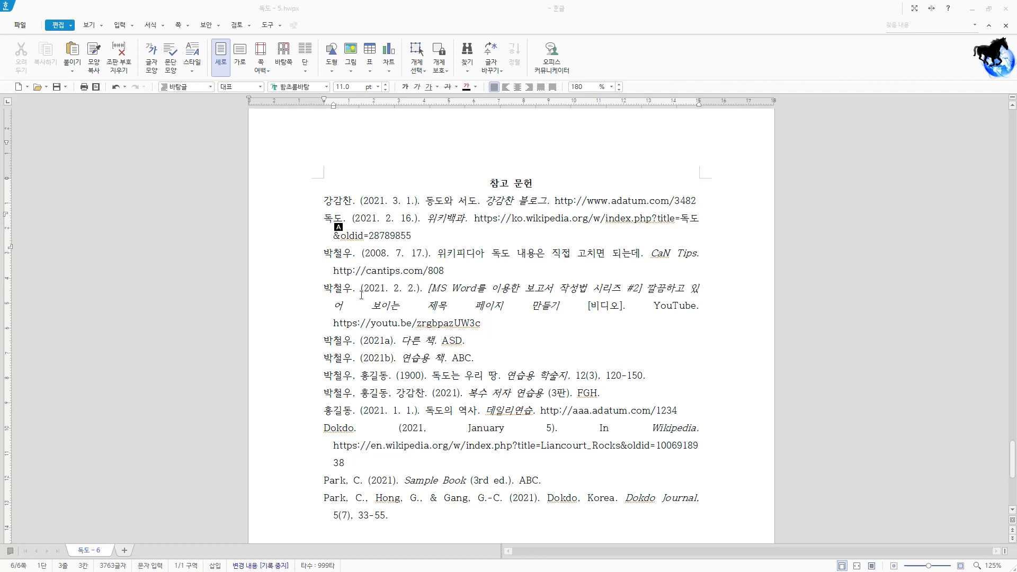
# Examine how the author's surname and given-name initial are written in the English Sample Book reference
pyautogui.scroll(-1, 361, 294)
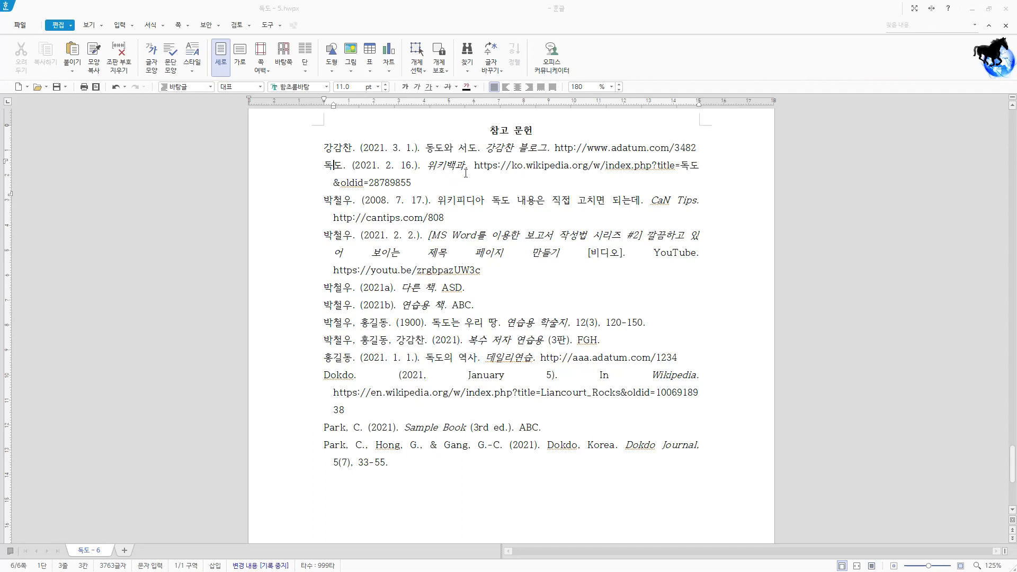
pyautogui.press('Hangul')
pyautogui.scroll(-1, 487, 356)
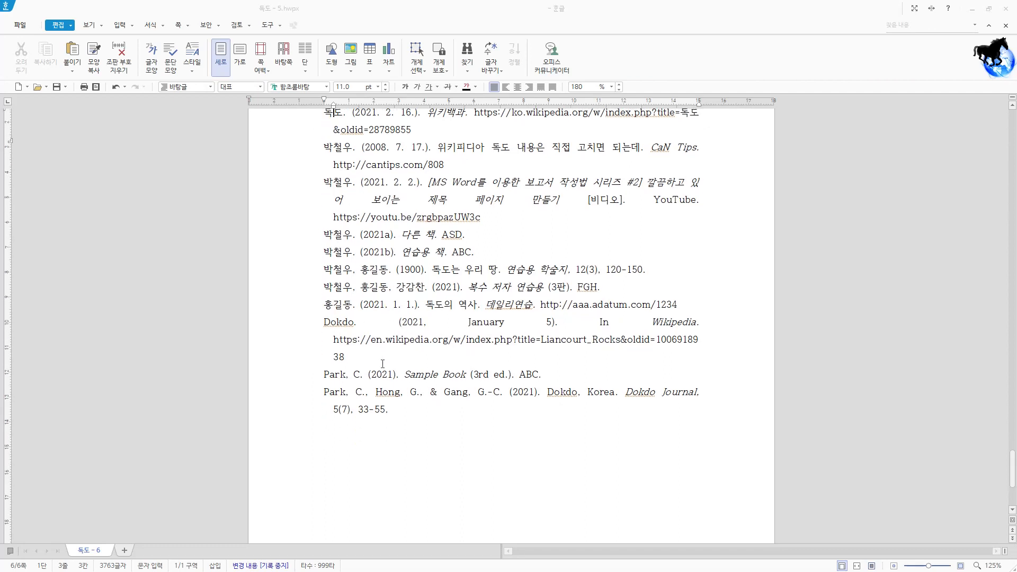
pyautogui.scroll(-1, 411, 367)
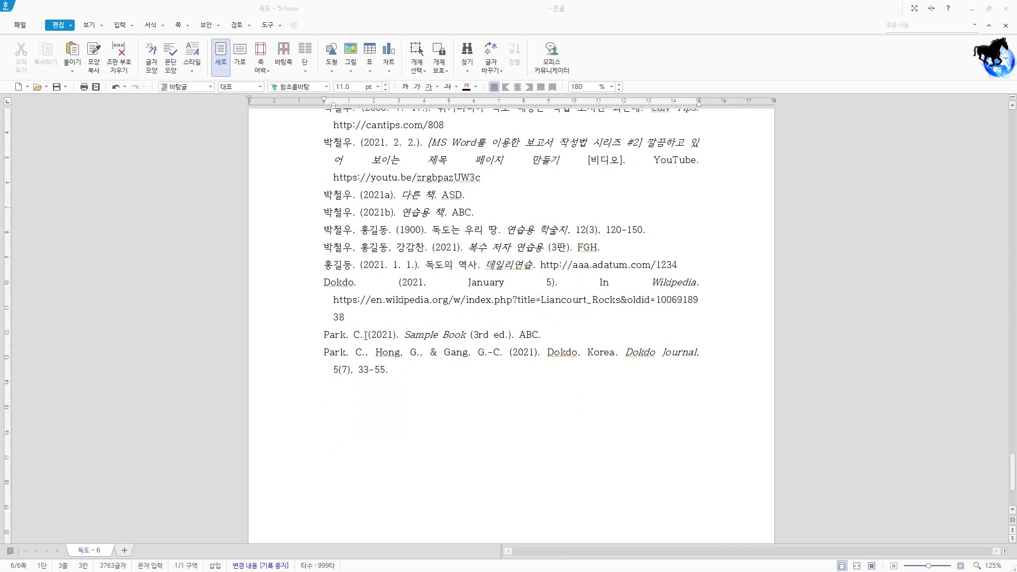
pyautogui.scroll(-1, 416, 395)
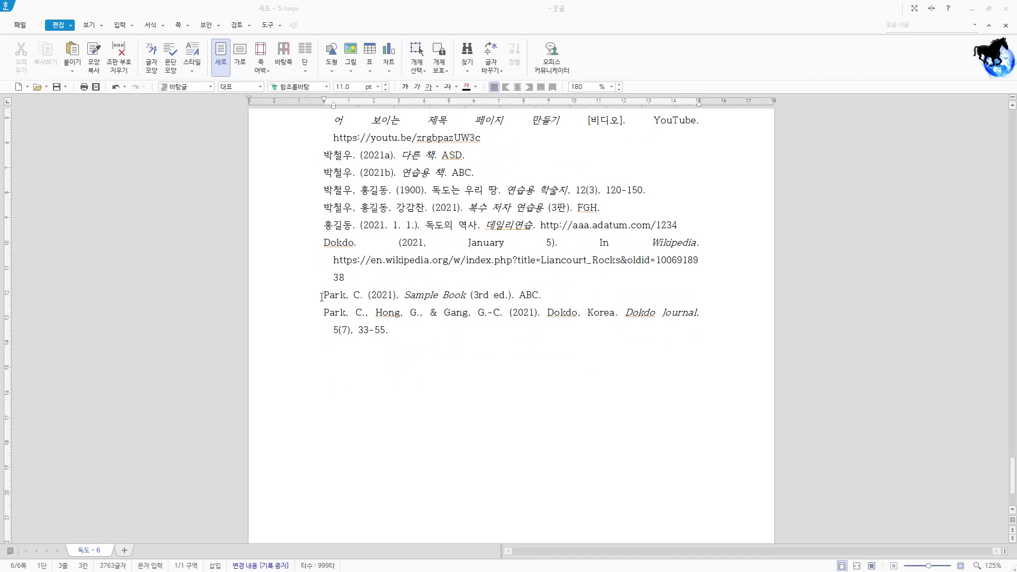
pyautogui.moveTo(319, 294); pyautogui.dragTo(343, 294)
pyautogui.press('F12')
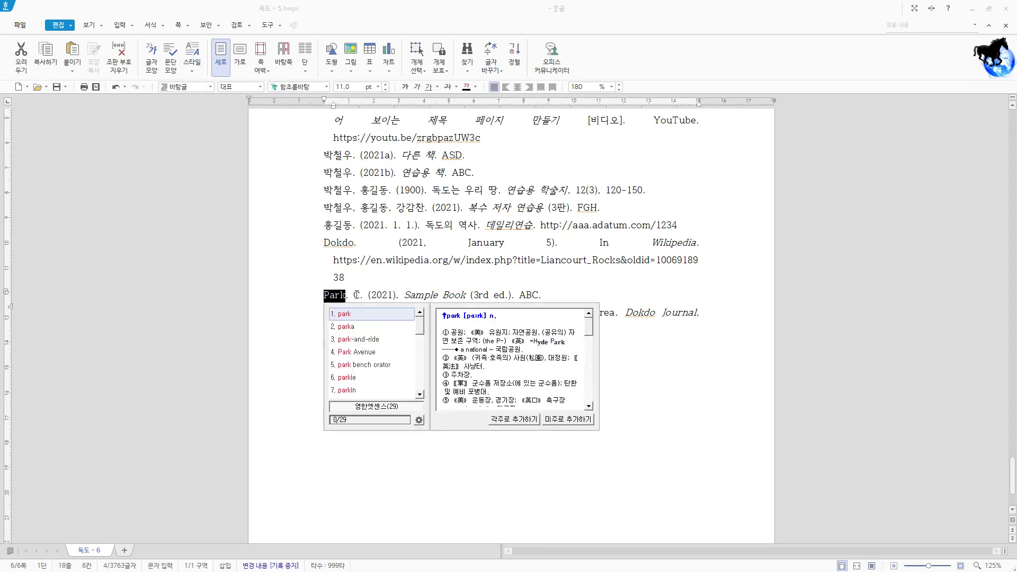
pyautogui.click(354, 295)
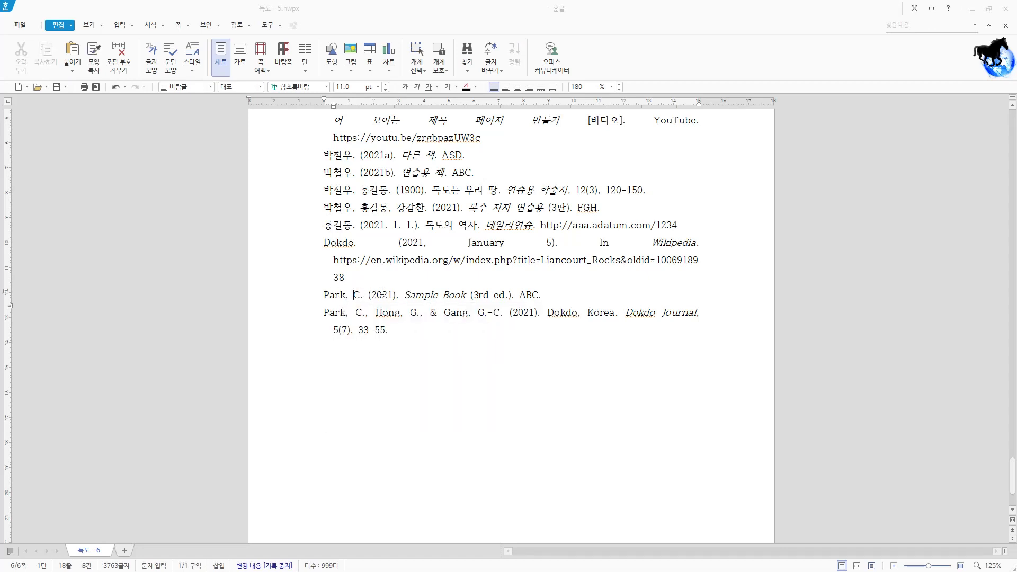
# Write a hyphenated given name and its initials C.-W. on separate lines below the list, and compare them with the journal reference's G.-C
pyautogui.click(411, 347)
pyautogui.press('Return')
pyautogui.write('Chul-woo')
pyautogui.press('Return')
pyautogui.scroll(-1, 412, 385)
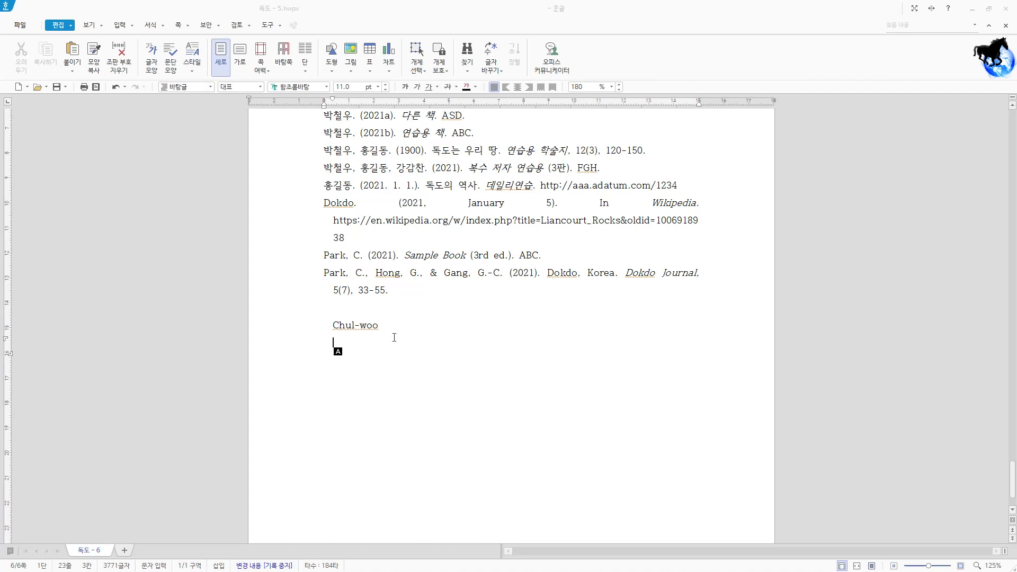
pyautogui.write('C.-W.')
pyautogui.press('Return')
pyautogui.moveTo(479, 273); pyautogui.dragTo(504, 273)
pyautogui.press('F12')
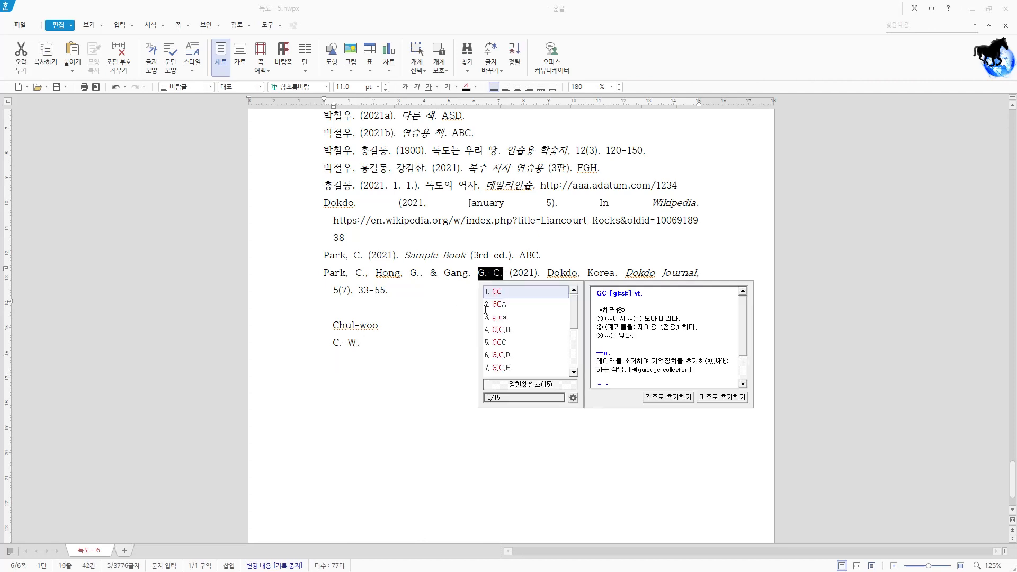
pyautogui.click(421, 349)
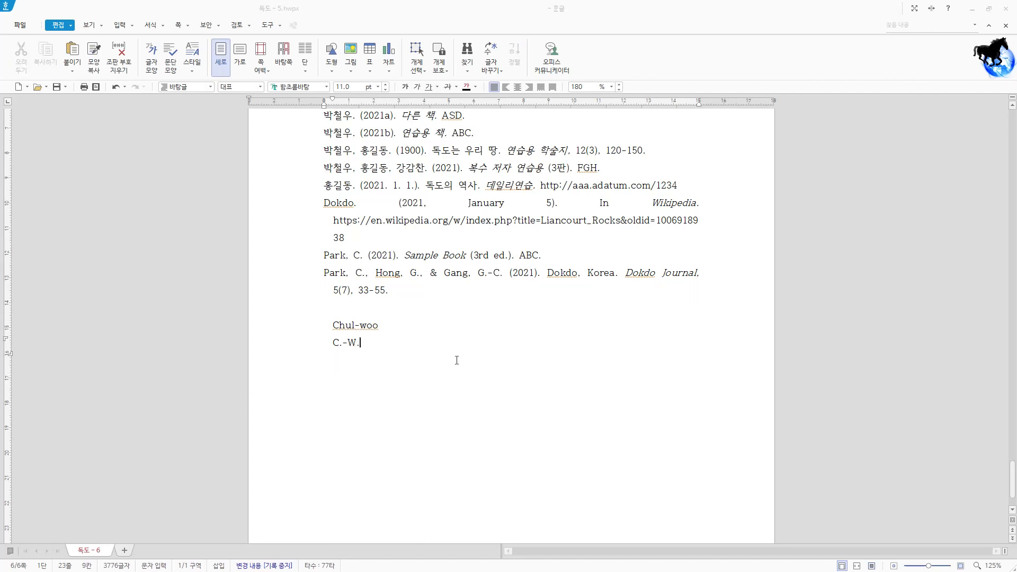
# Add the same given name as one unhyphenated word with its initial C. below, and compare it with the journal reference's author initials
pyautogui.press('Return')
pyautogui.write('Chulwoo')
pyautogui.press('Return')
pyautogui.click(370, 379)
pyautogui.write('C.')
pyautogui.press('Return')
pyautogui.doubleClick(413, 273)
pyautogui.press('F12')
pyautogui.moveTo(356, 277); pyautogui.dragTo(362, 276)
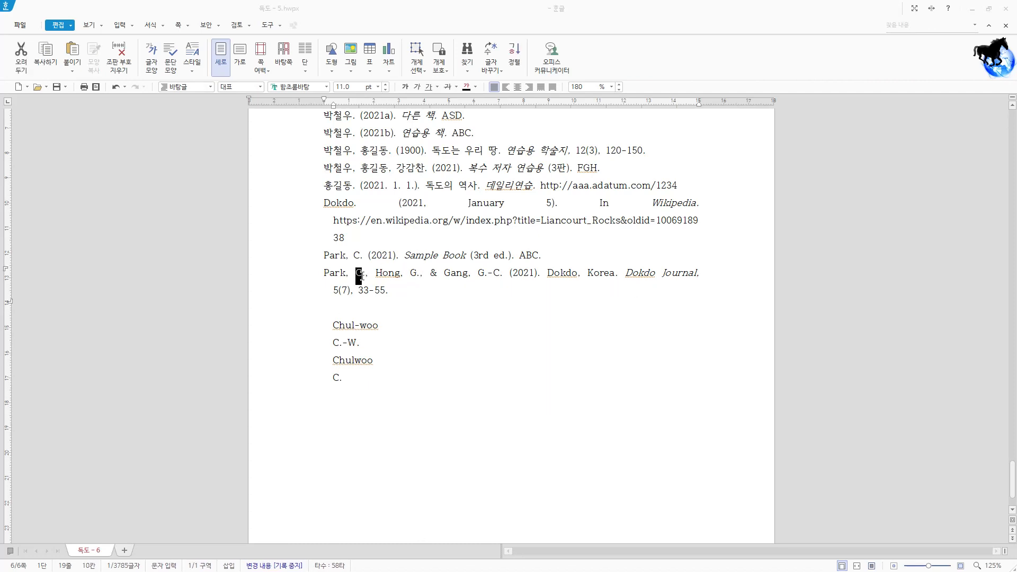
pyautogui.click(345, 379)
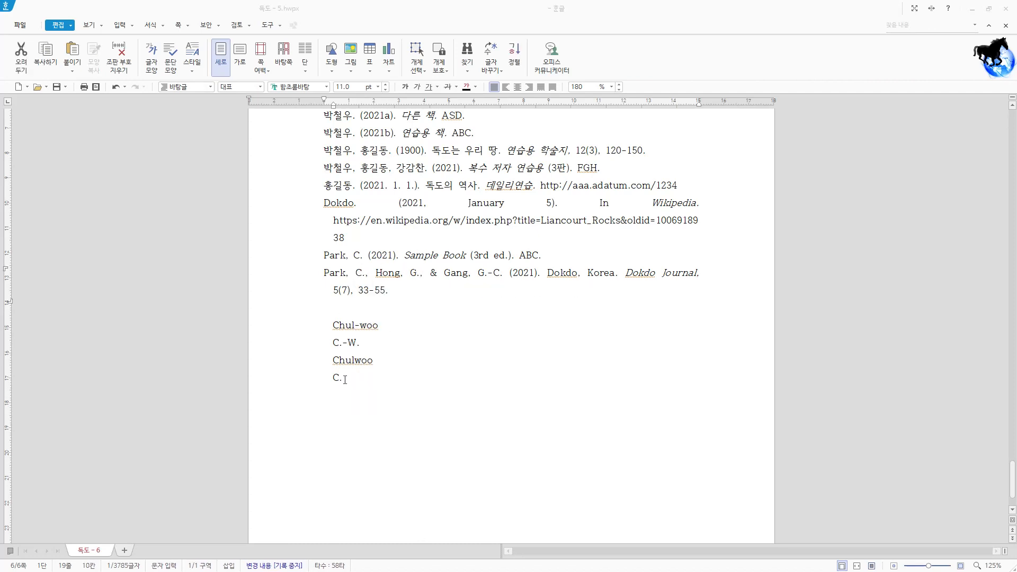
# Add the given name as two separate capitalized words, with the spaced initials C. W. on the following line
pyautogui.click(374, 398)
pyautogui.write('Chul Woo')
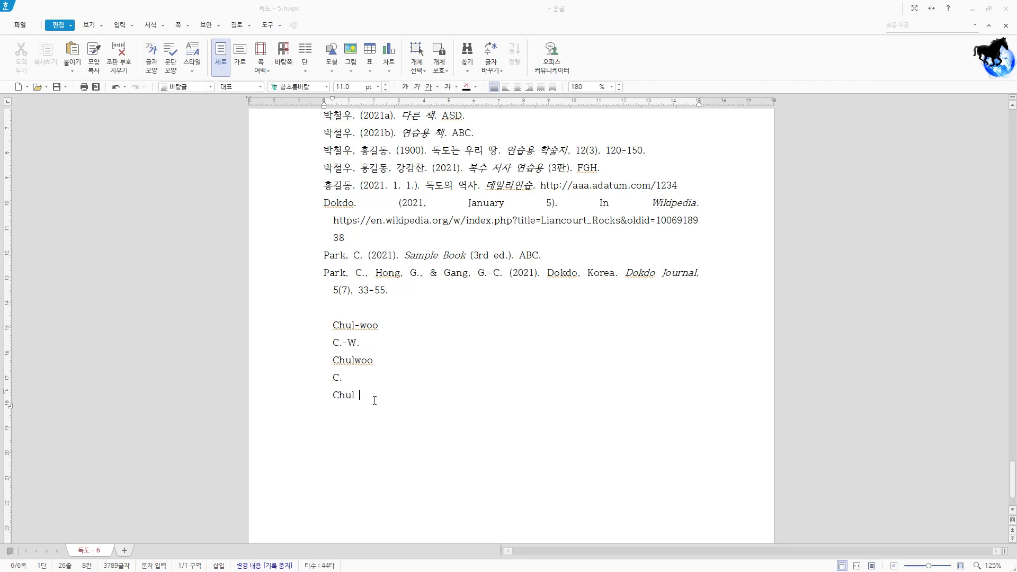
pyautogui.press('Return')
pyautogui.press('Hangul')
pyautogui.write('C. W.')
pyautogui.click(345, 414)
pyautogui.click(375, 412)
# Delete all the example given-name and initials lines below the reference list
pyautogui.moveTo(324, 326); pyautogui.dragTo(415, 427)
pyautogui.press('Delete')
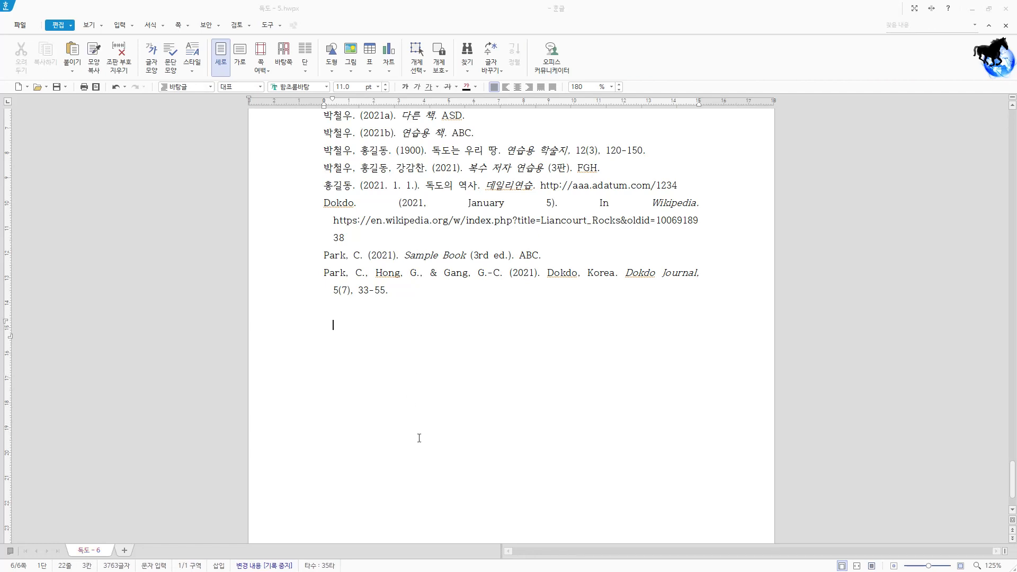
# Review the whole 참고 문헌 list from the first Korean entry to the last English entry
pyautogui.scroll(3, 418, 432)
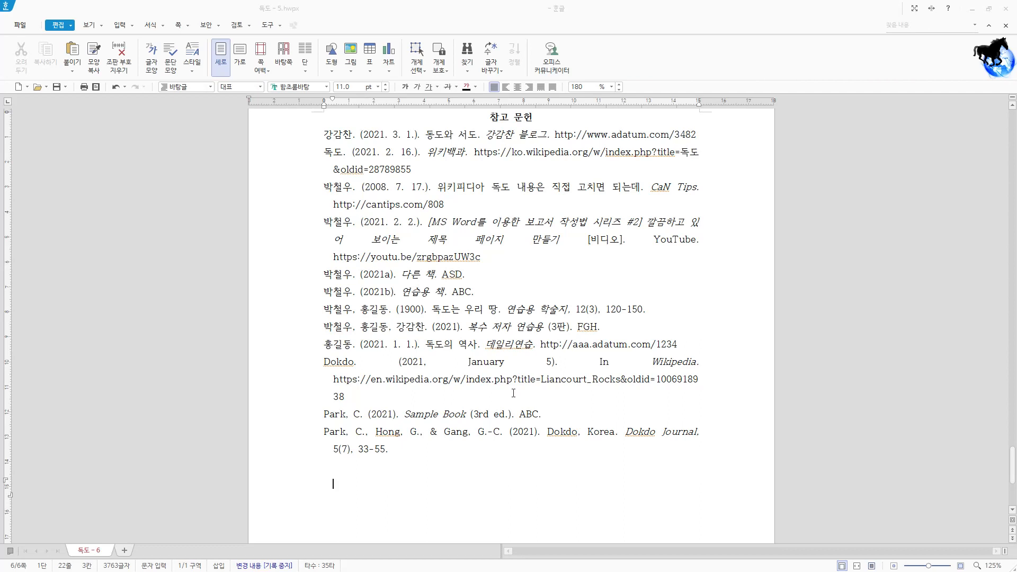
pyautogui.press('Hangul')
pyautogui.scroll(1, 388, 285)
pyautogui.moveTo(323, 165); pyautogui.dragTo(323, 511)
pyautogui.click(324, 511)
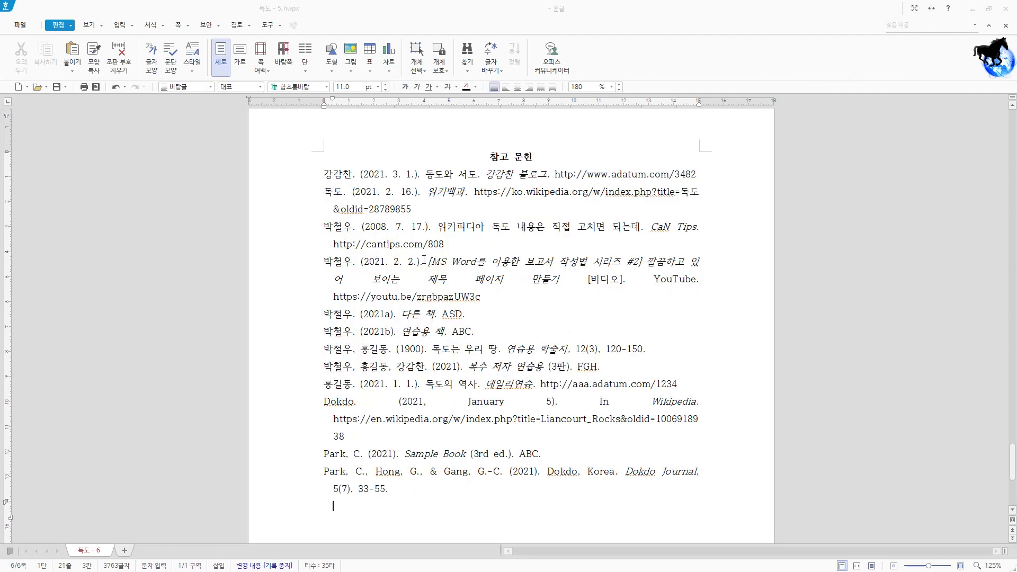
# Look over the 참고 문헌 style options, and open the 참고 문헌 추가하기 form to view its fields before cancelling it
pyautogui.click(266, 25)
pyautogui.click(279, 26)
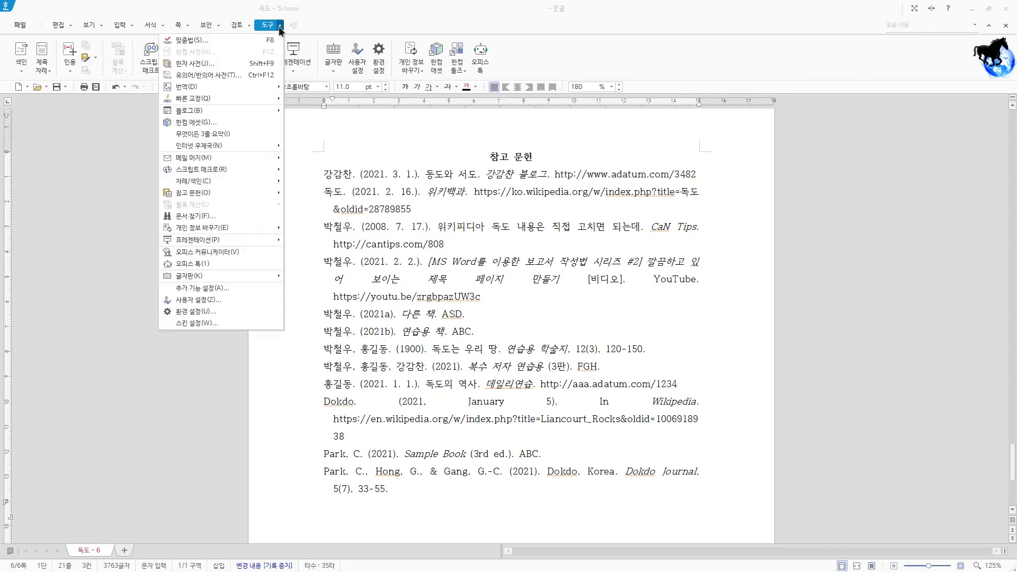
pyautogui.moveTo(250, 194)
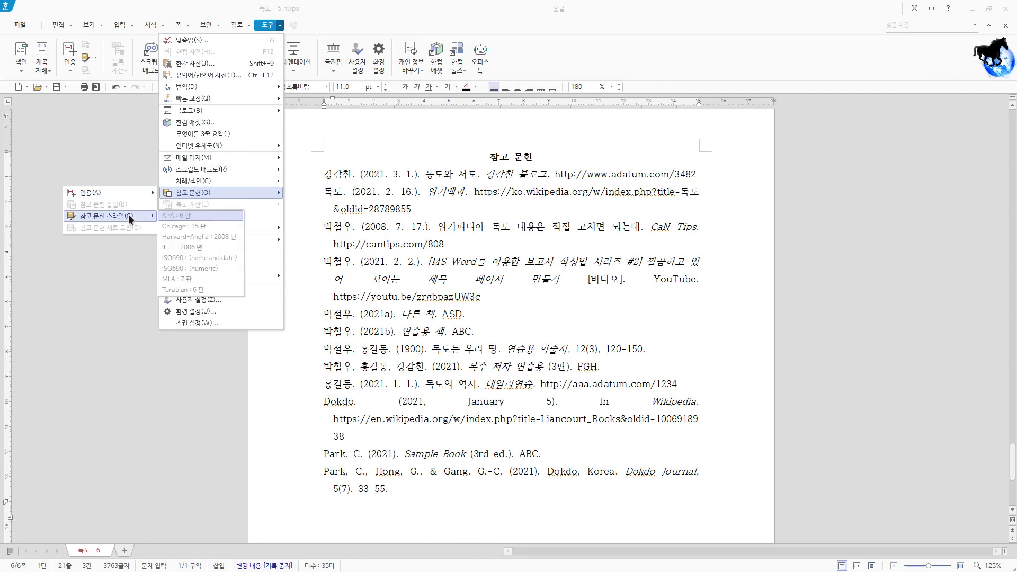
pyautogui.moveTo(128, 192)
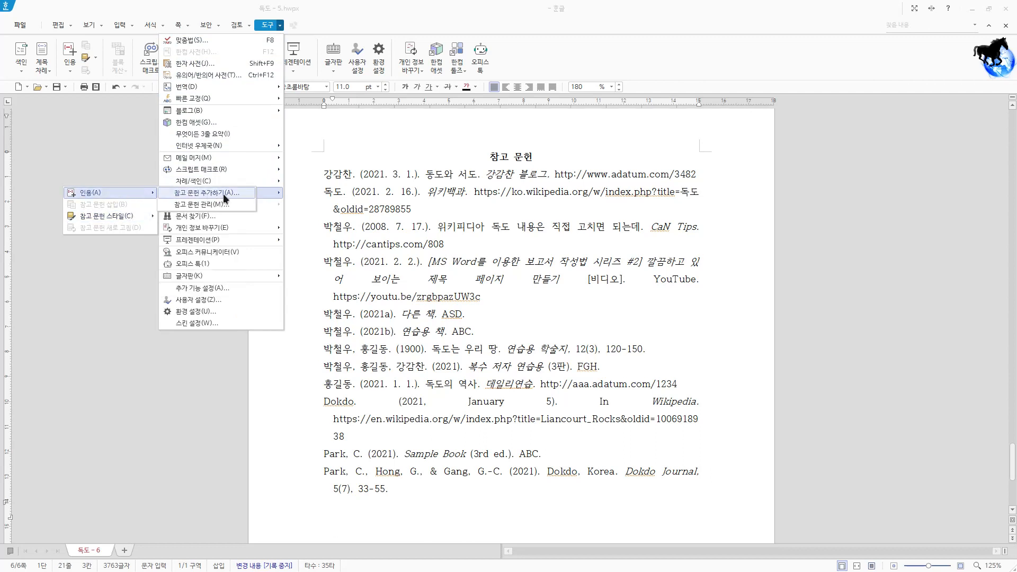
pyautogui.click(225, 199)
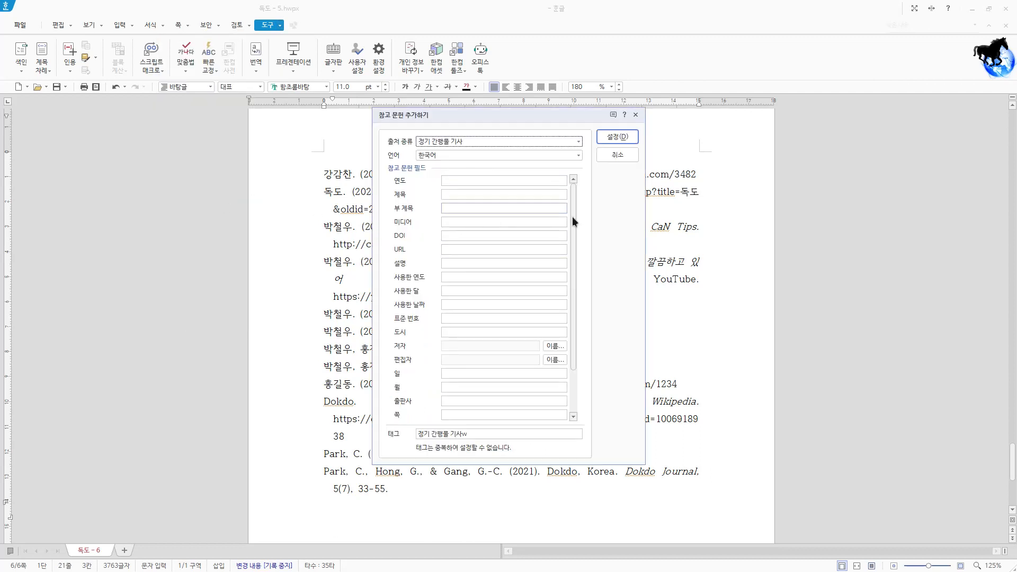
pyautogui.click(614, 154)
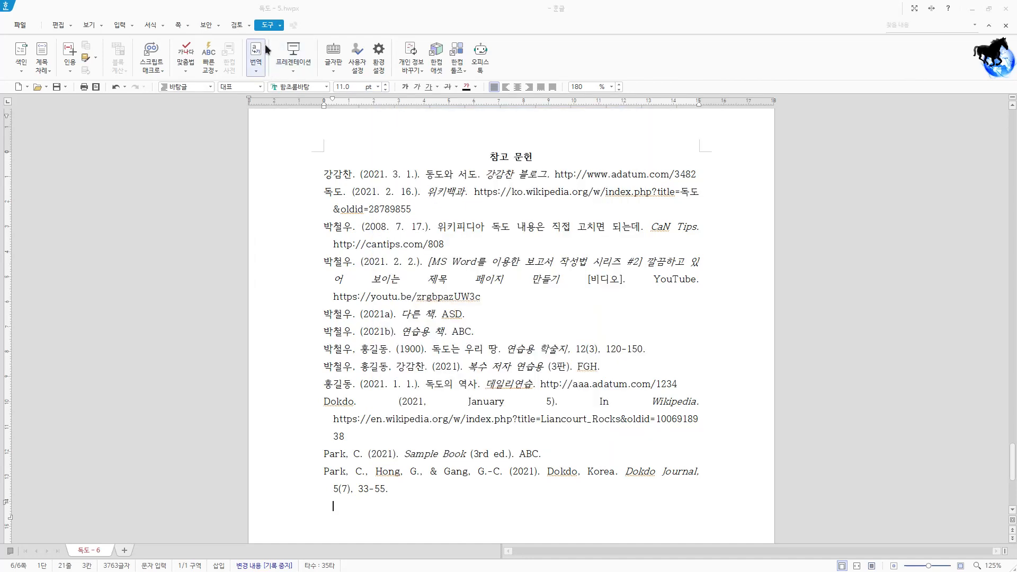
# Open 참고 문헌 관리 to inspect the saved and in-use references, and cancel without changing anything
pyautogui.click(280, 27)
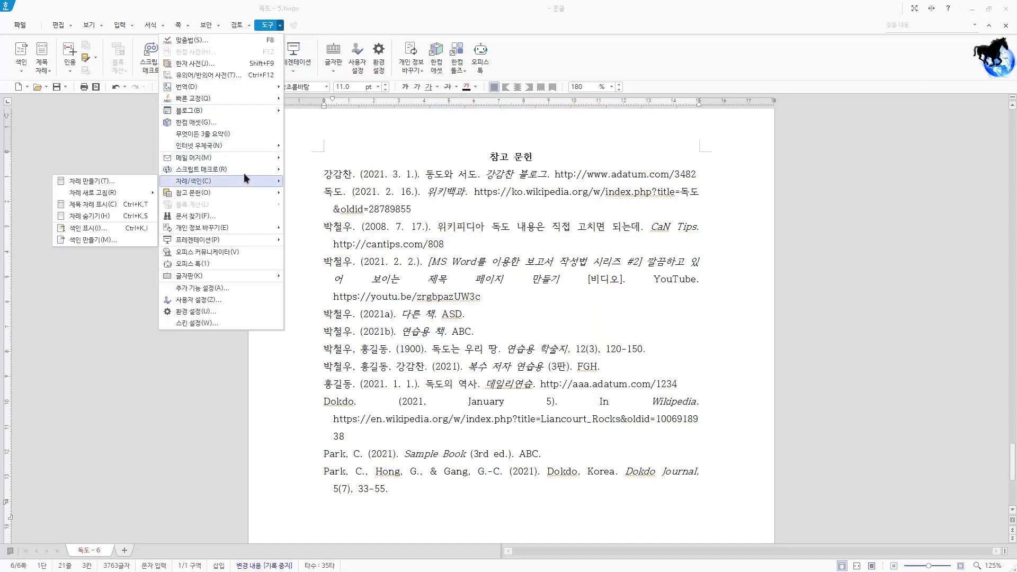
pyautogui.moveTo(241, 192)
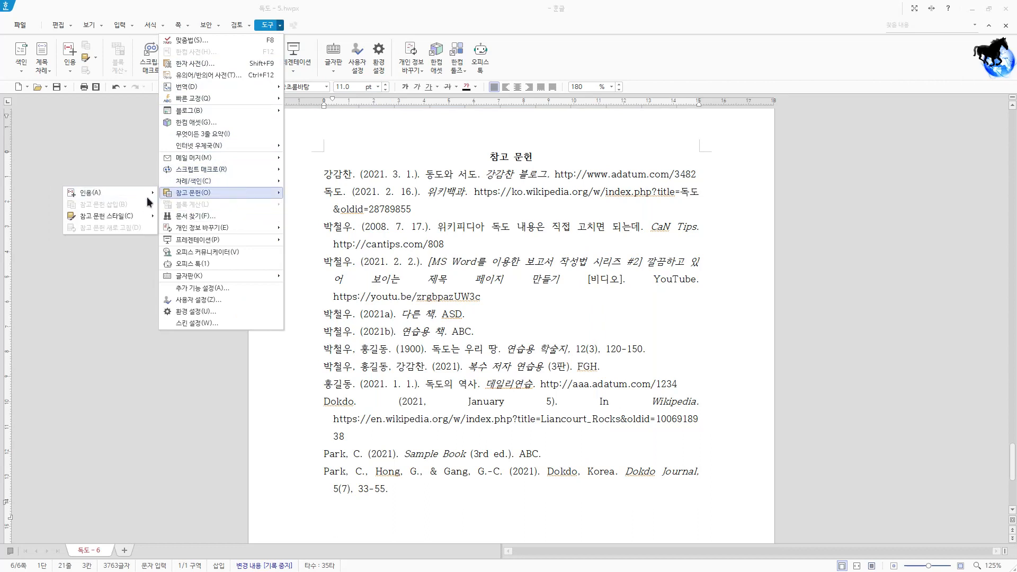
pyautogui.moveTo(147, 194)
pyautogui.click(200, 203)
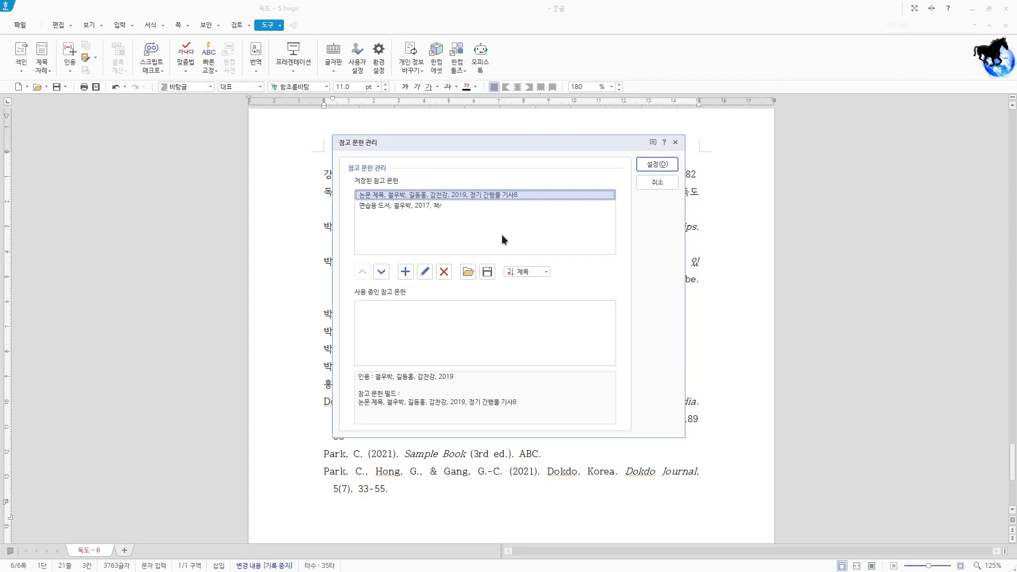
pyautogui.click(642, 180)
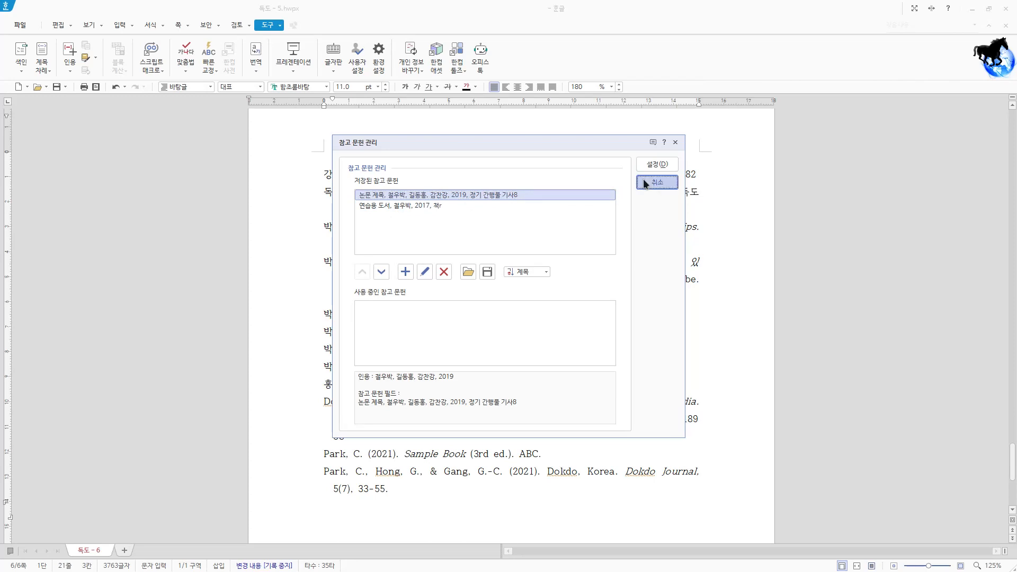
# Reopen the 참고 문헌 추가하기 form, examine its source type, language and bibliographic fields, and cancel it
pyautogui.click(280, 26)
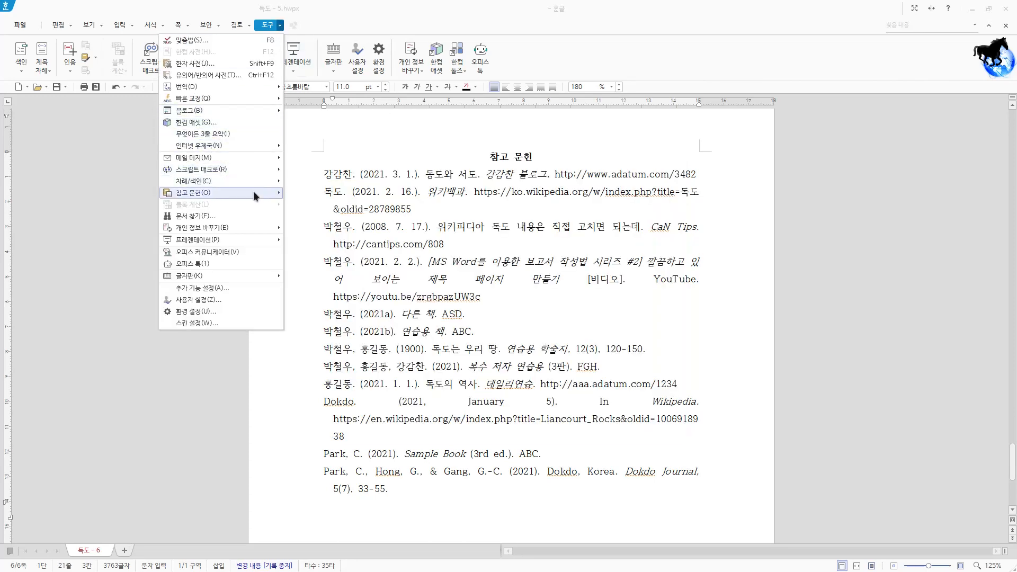
pyautogui.moveTo(253, 192)
pyautogui.moveTo(144, 189)
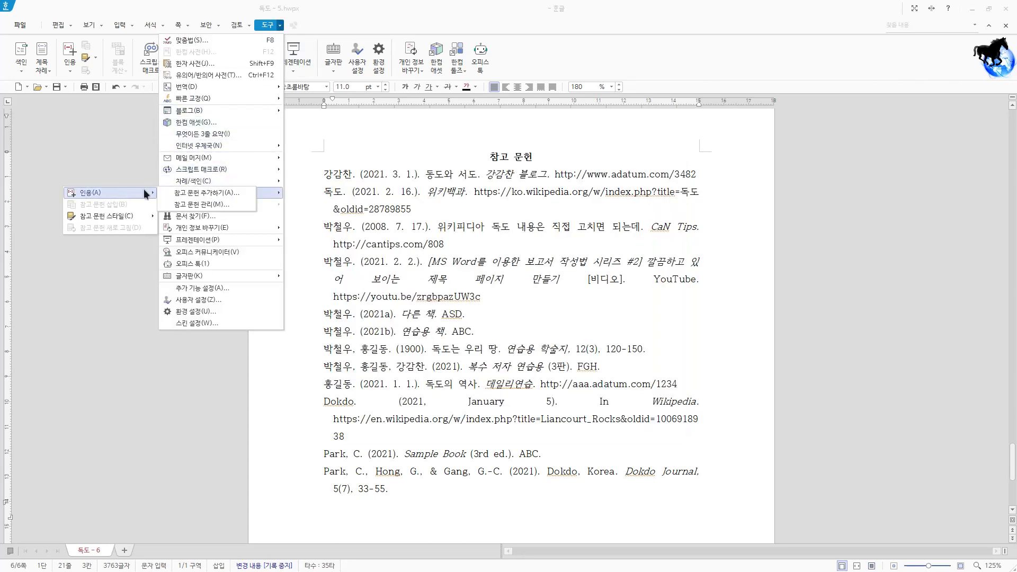
pyautogui.click(196, 190)
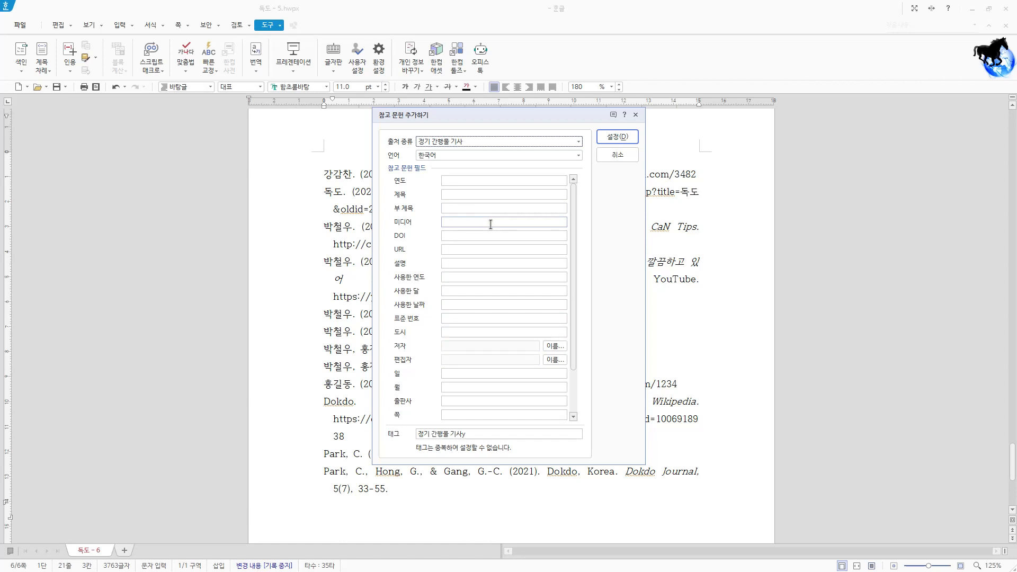
pyautogui.click(613, 151)
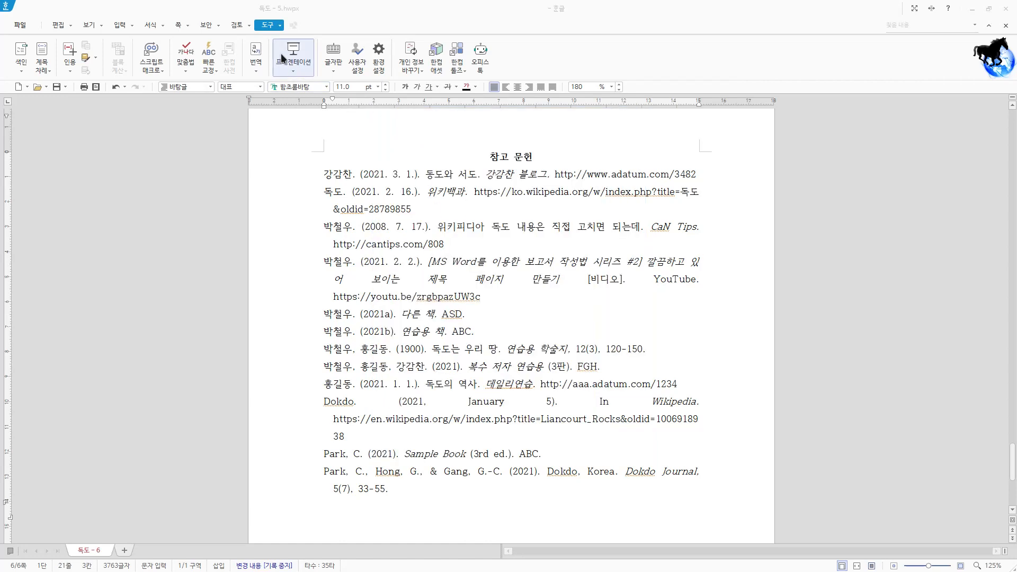
# Examine the 참고 문헌 스타일 options from APA 6판 to Turabian 6판, and briefly highlight the manually written reference entries in the document
pyautogui.click(280, 28)
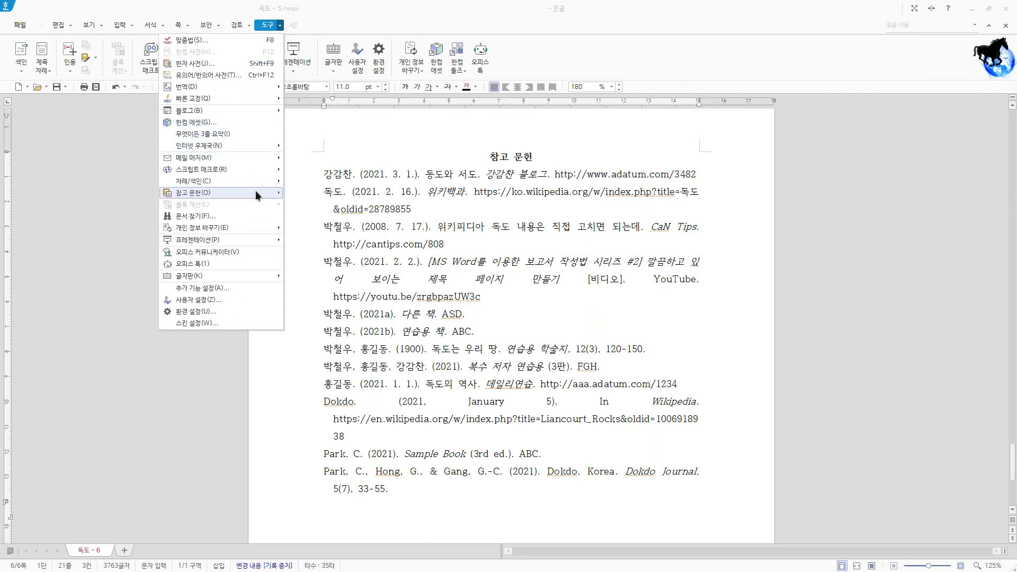
pyautogui.moveTo(237, 192)
pyautogui.moveTo(139, 215)
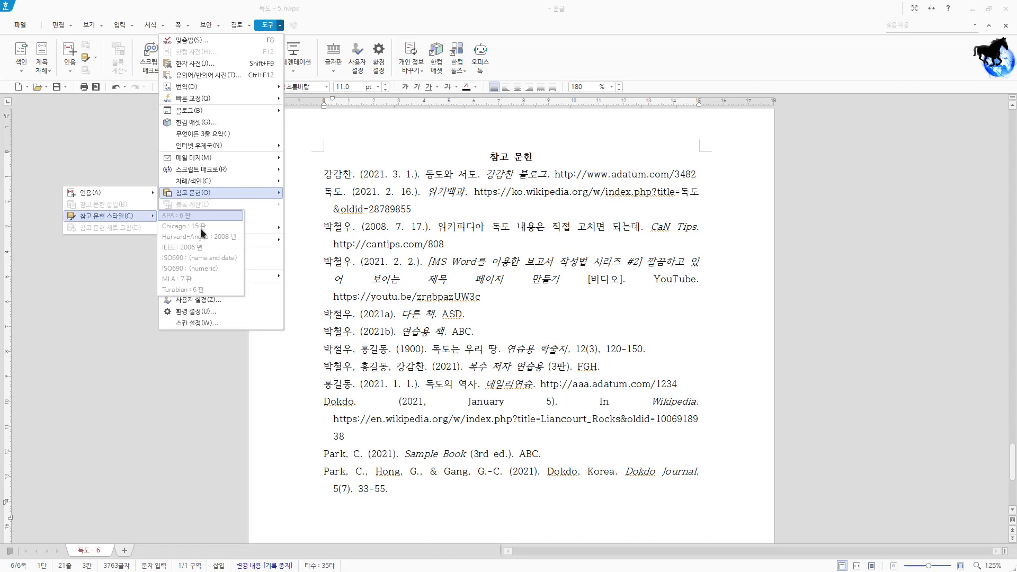
pyautogui.click(409, 217)
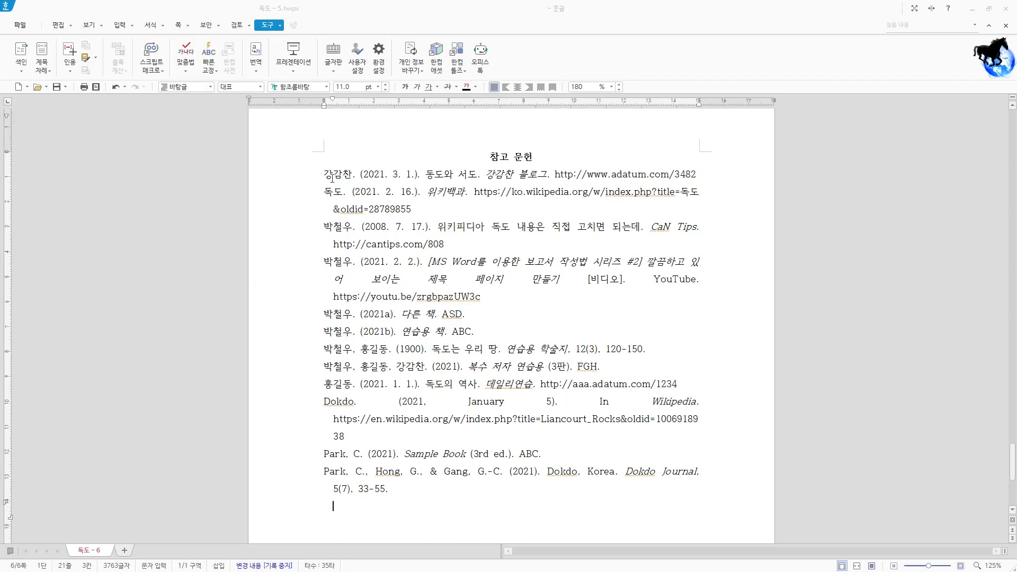
pyautogui.moveTo(322, 171); pyautogui.dragTo(397, 455)
pyautogui.click(391, 352)
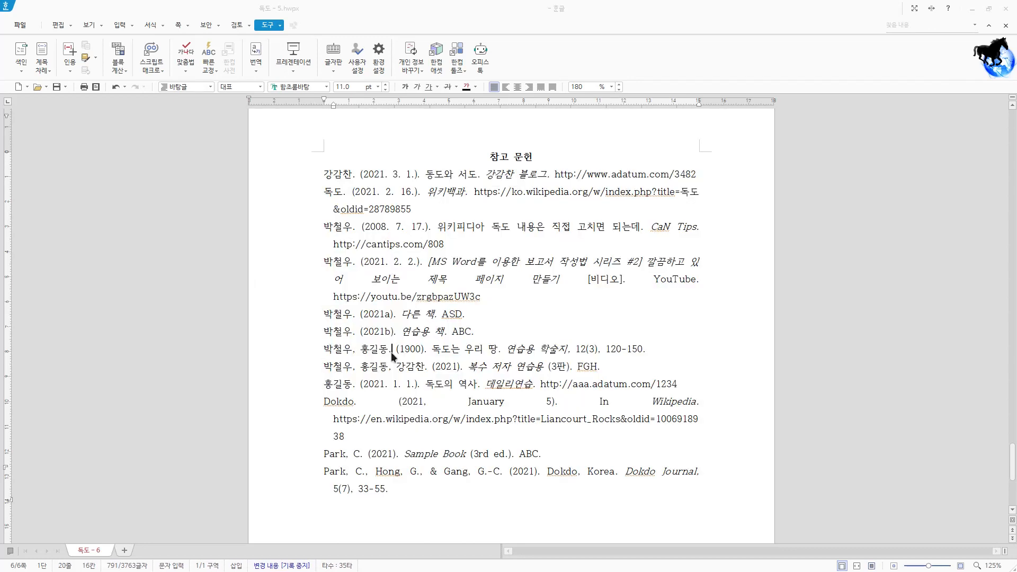